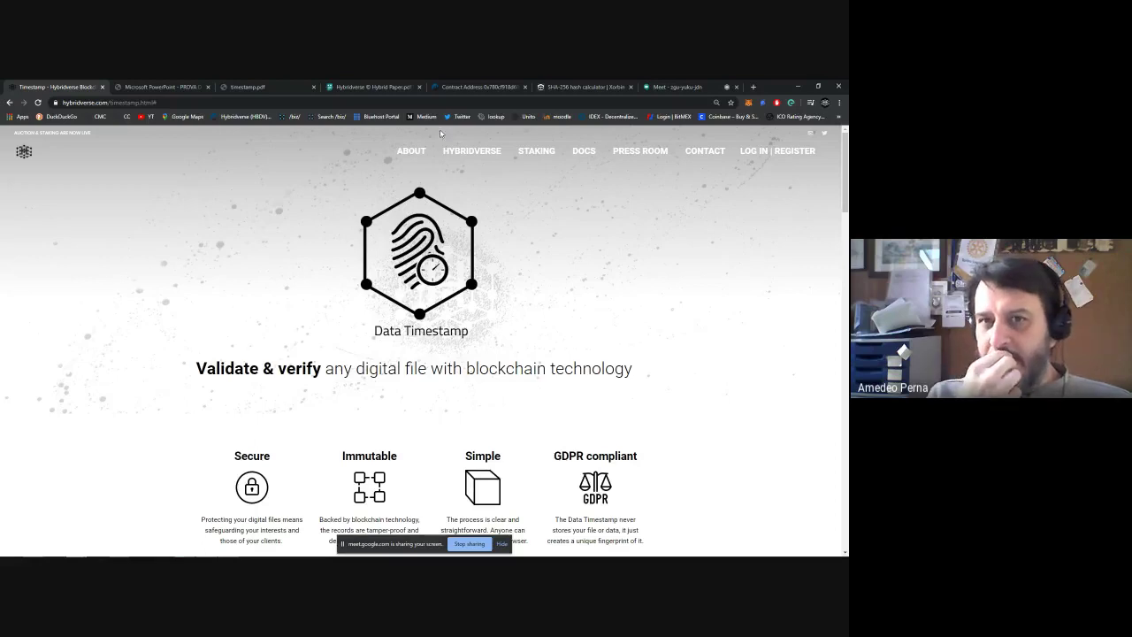
Step: Switch to the Ropsten Etherscan contract page and examine its write functions, from removeAuthorized through sendData
mouse_move(457, 153)
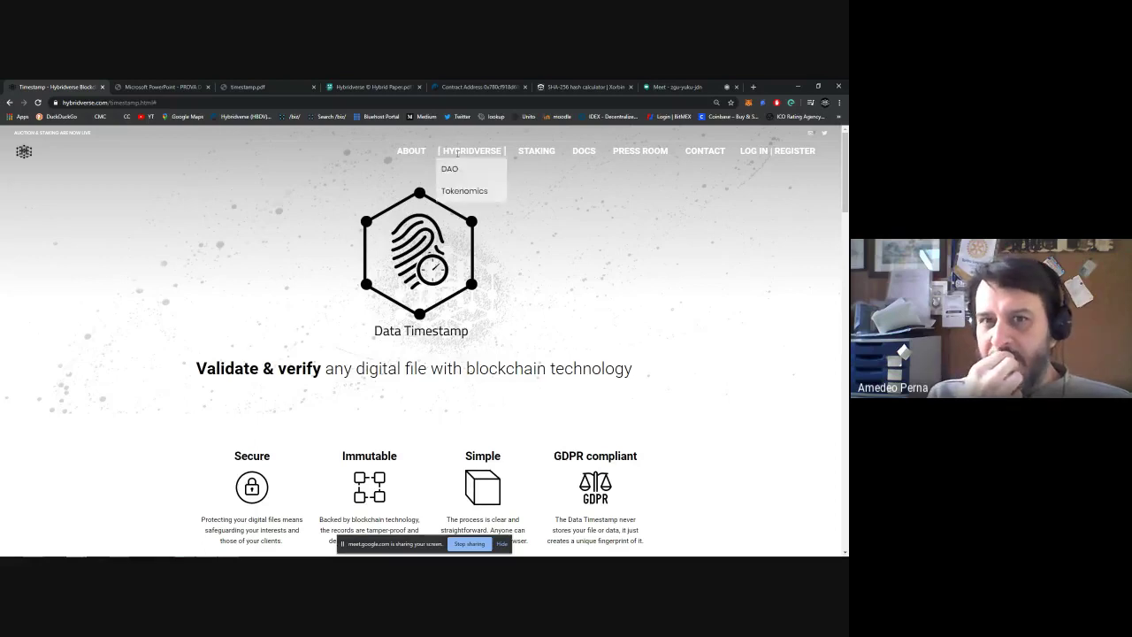
click(466, 86)
scroll(323, 266, up, 5)
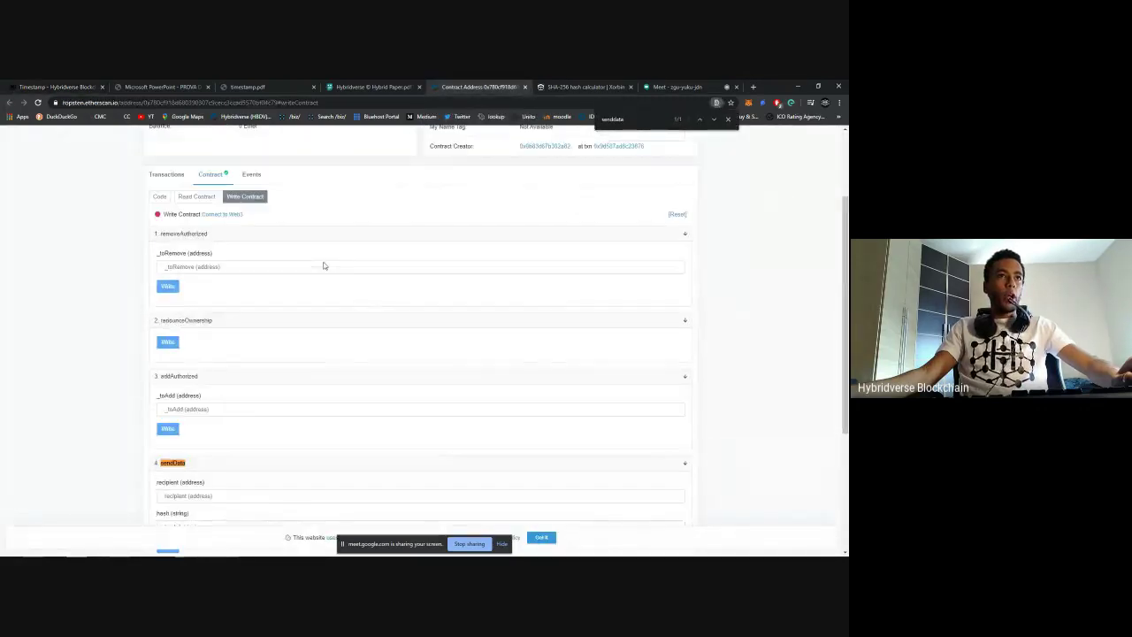
scroll(323, 265, up, 2)
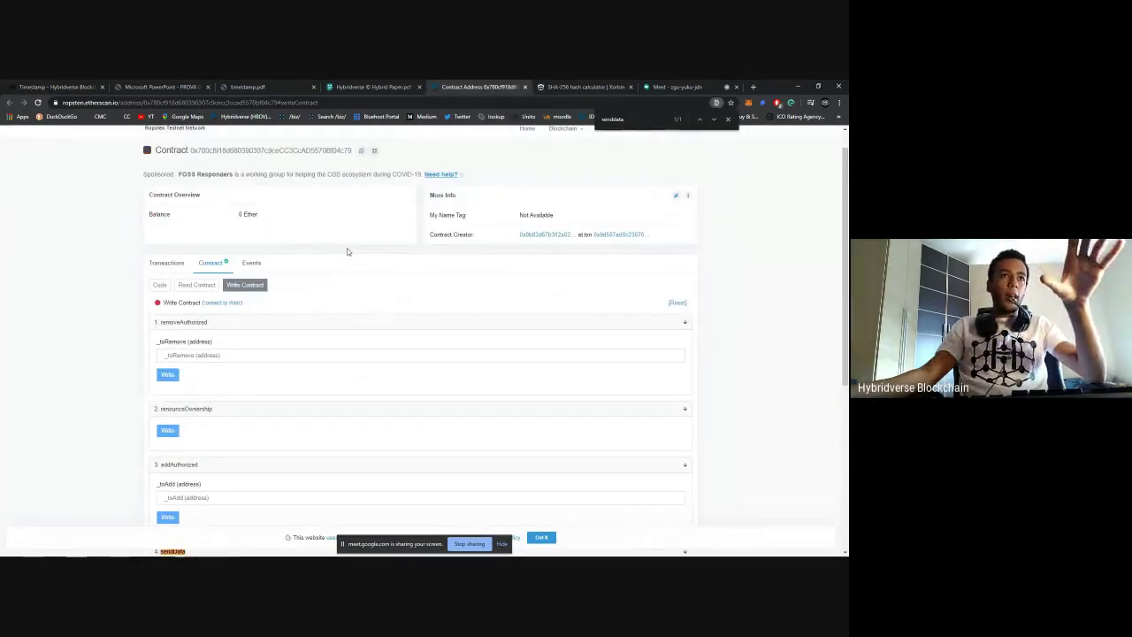
scroll(332, 285, down, 1)
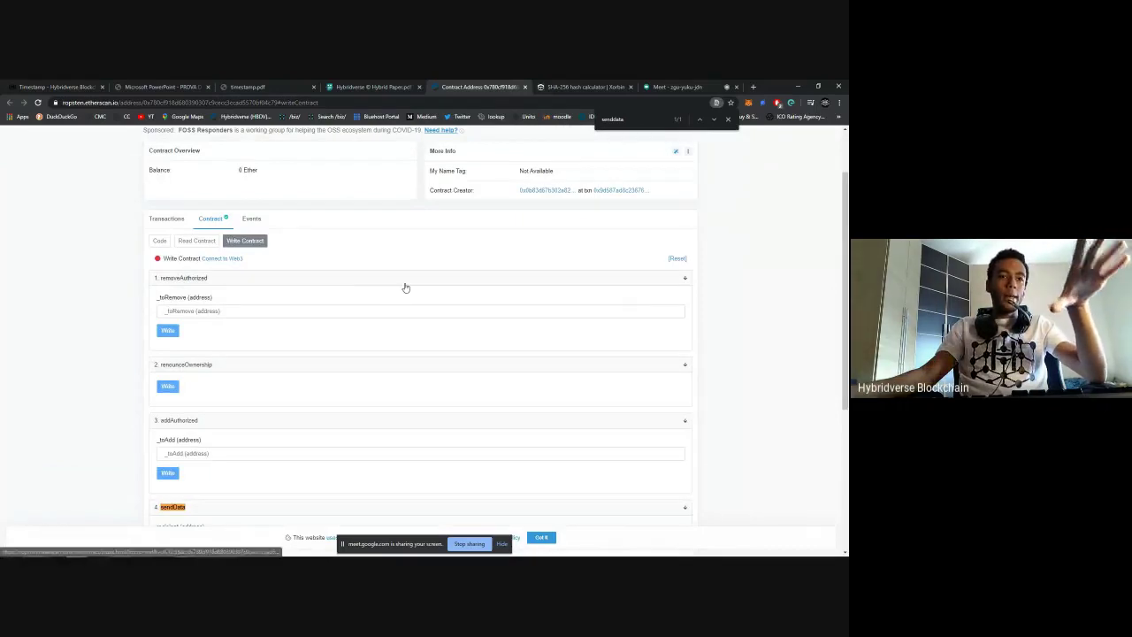
scroll(367, 294, down, 1)
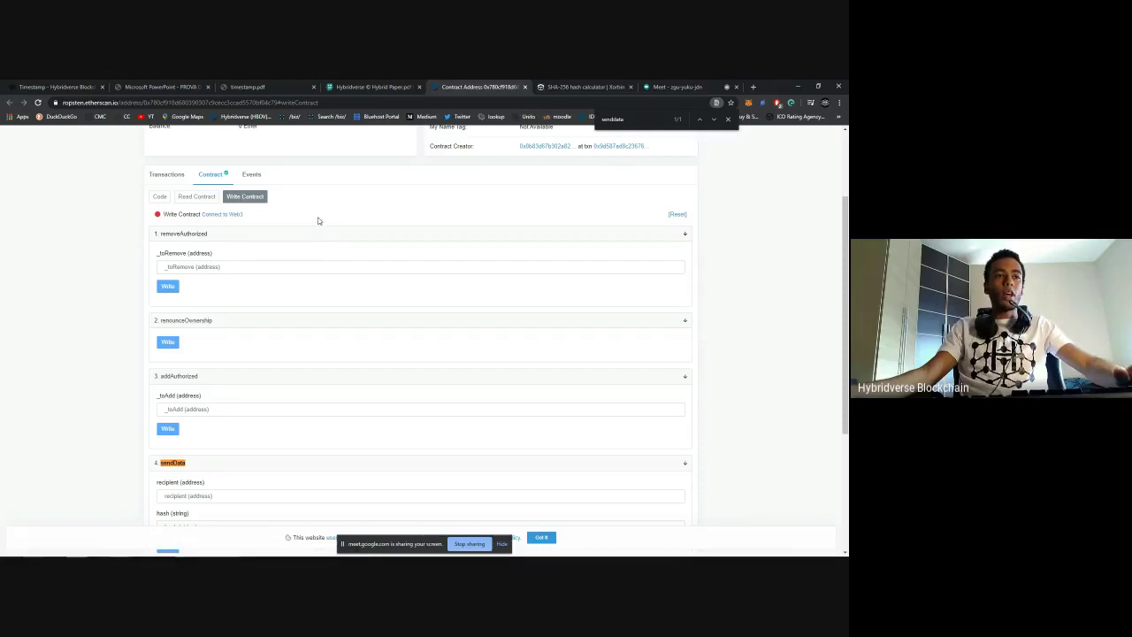
scroll(295, 349, down, 1)
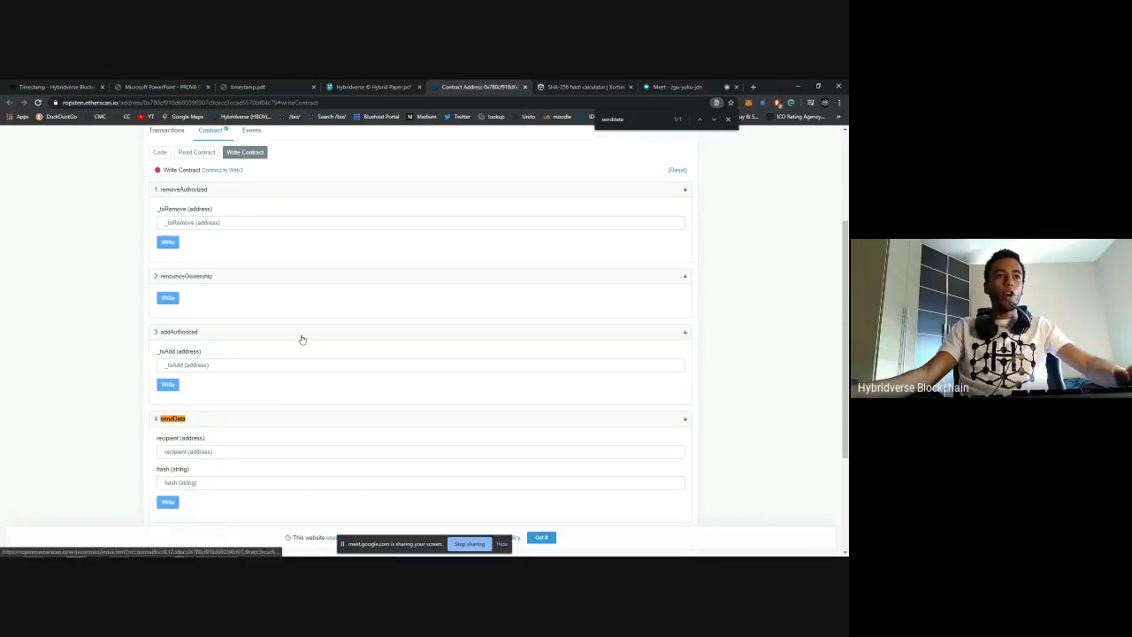
scroll(305, 340, down, 1)
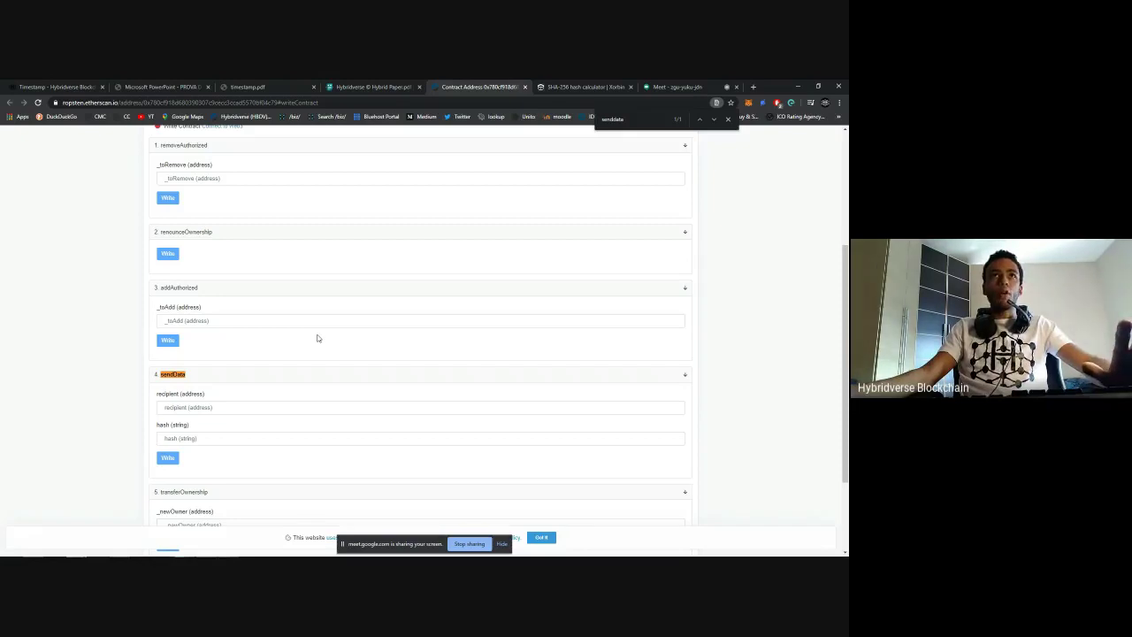
Step: Switch to the Xorbin SHA-256 hash calculator, calculate the hash of "ciao come va" and copy it
click(594, 85)
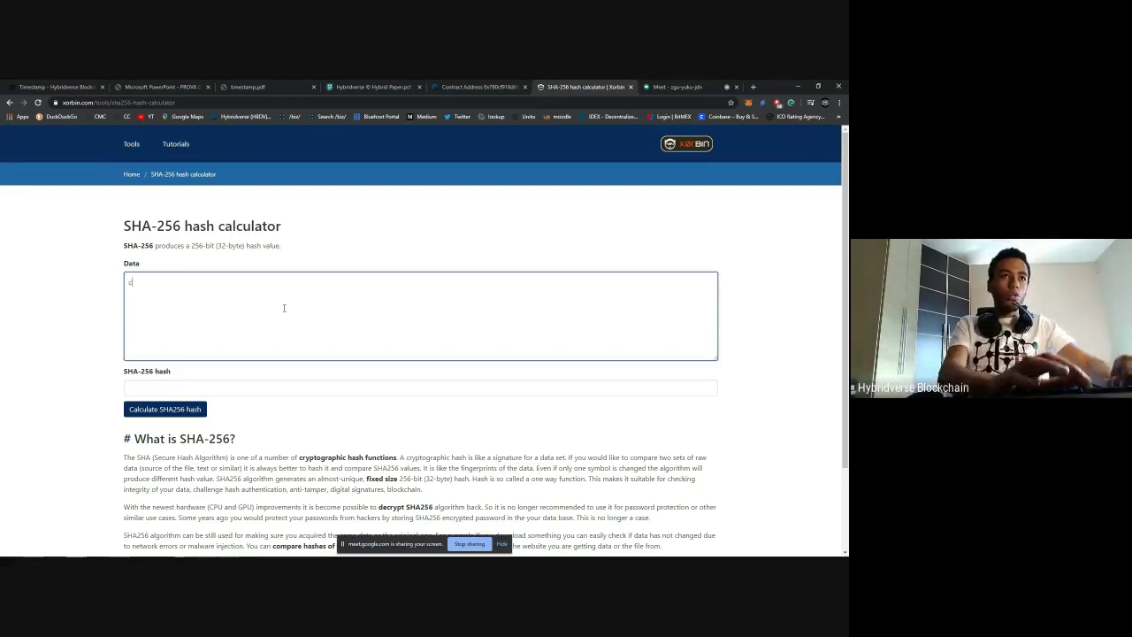
text(iao come va)
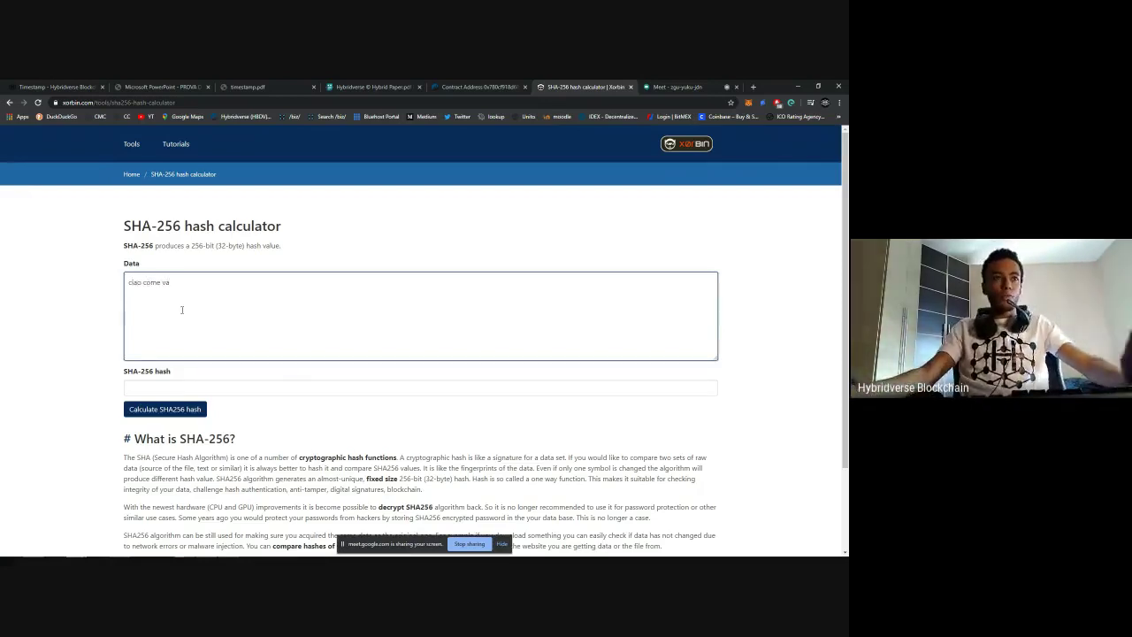
click(155, 409)
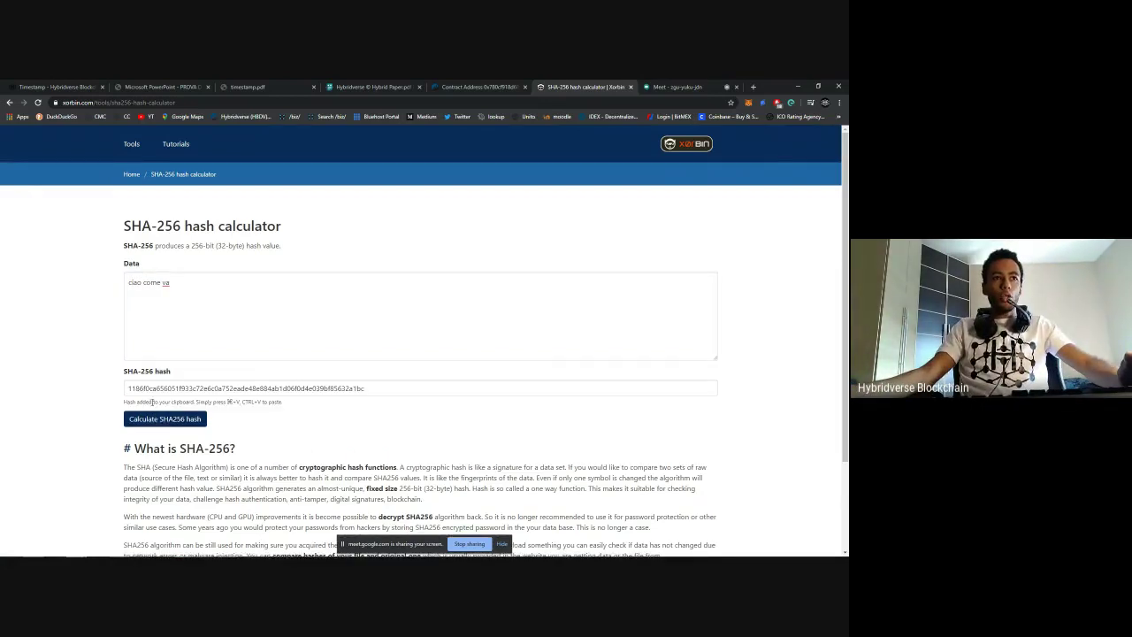
double_click(280, 389)
right_click(280, 388)
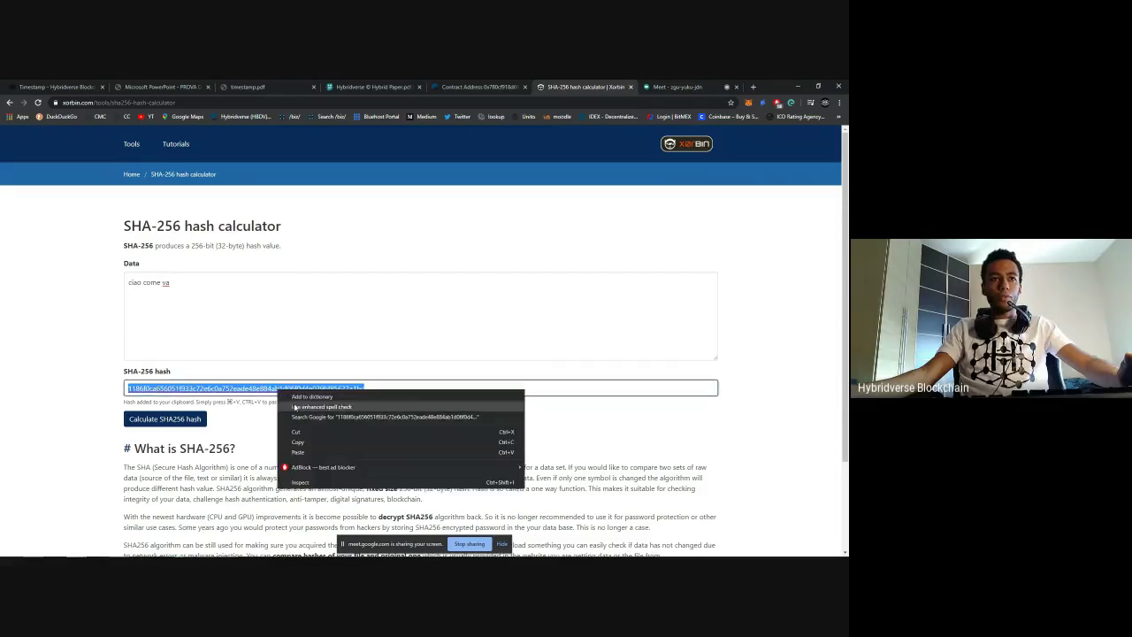
click(301, 439)
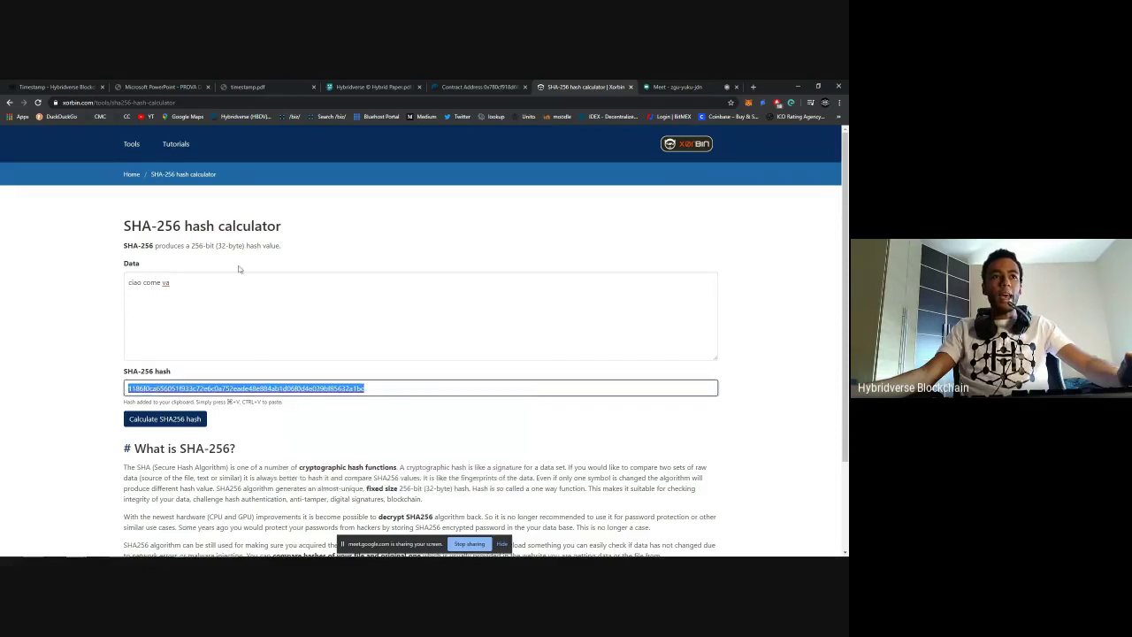
Step: Highlight the source text and its SHA-256 hash in turn to compare them
drag(128, 282, 182, 284)
click(182, 284)
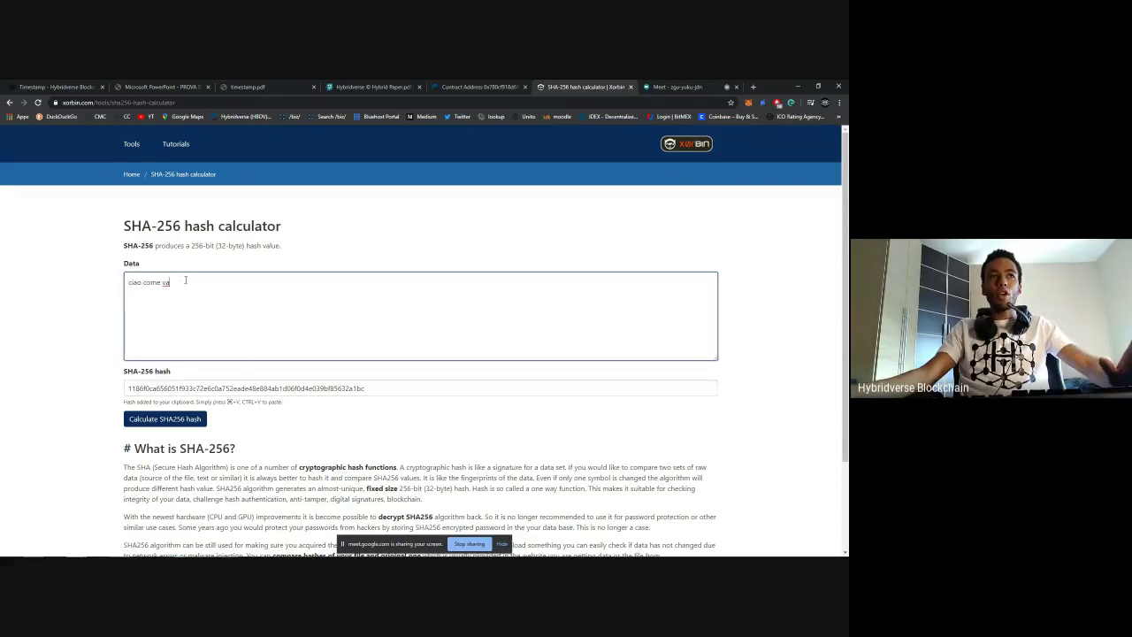
key(ctrl+a)
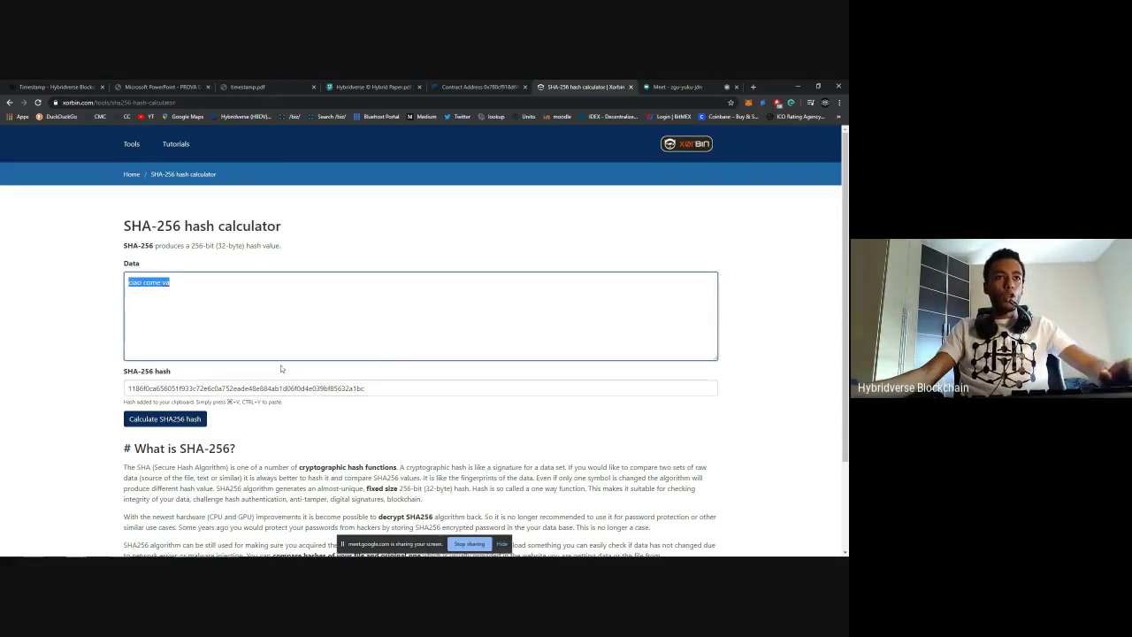
click(306, 387)
double_click(306, 386)
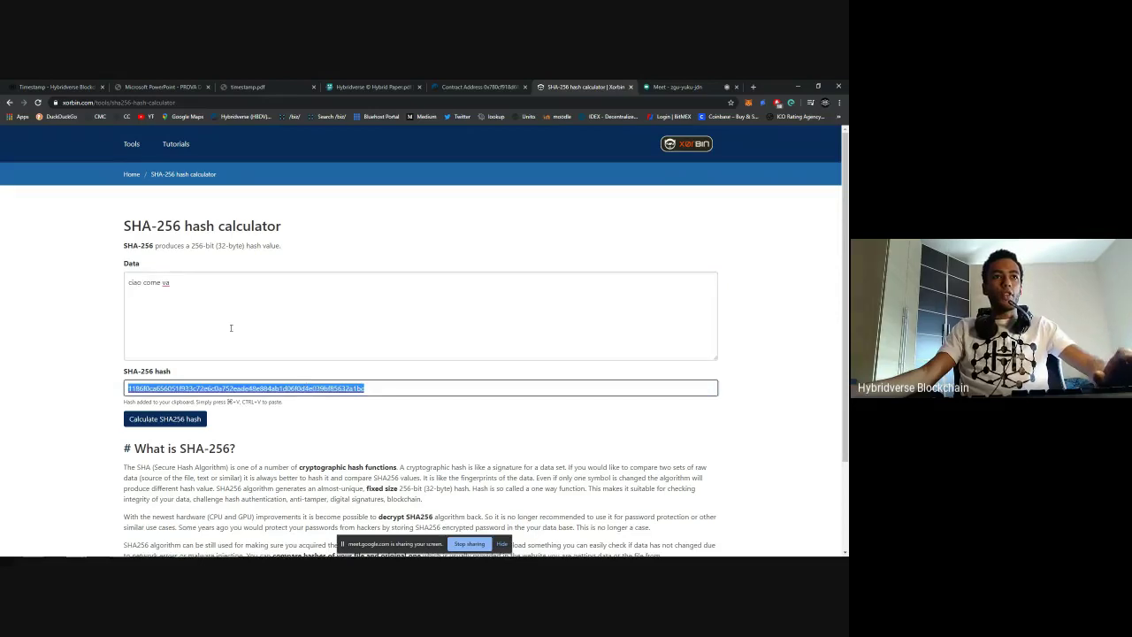
Step: Search the web for "hash calculator file upload" and look over the results
click(165, 99)
text(has)
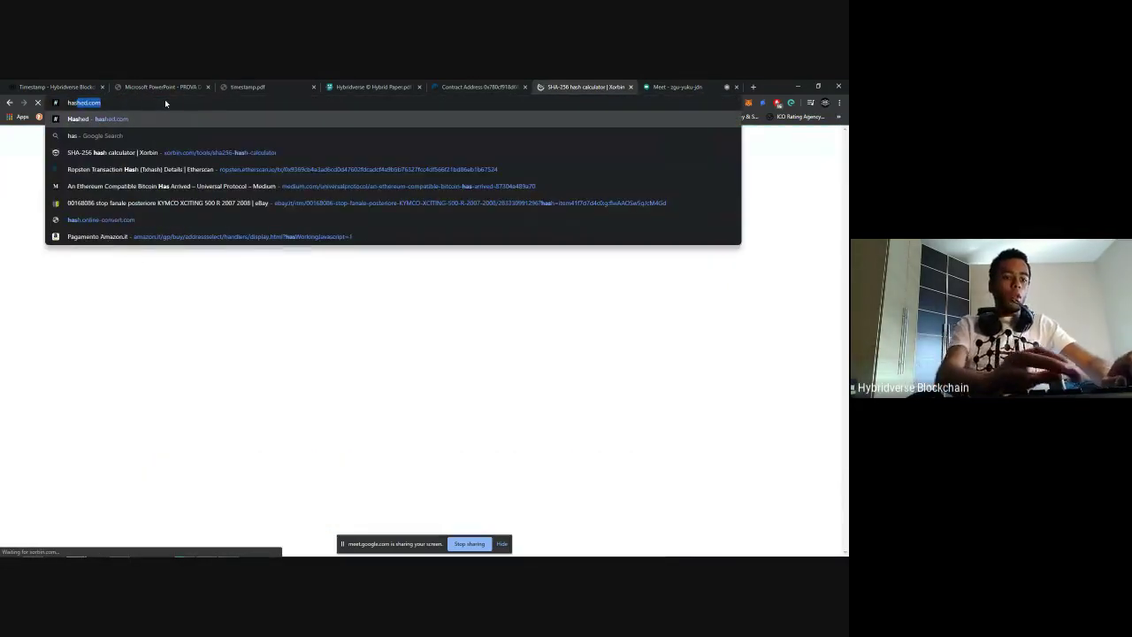
text(h calculator file d)
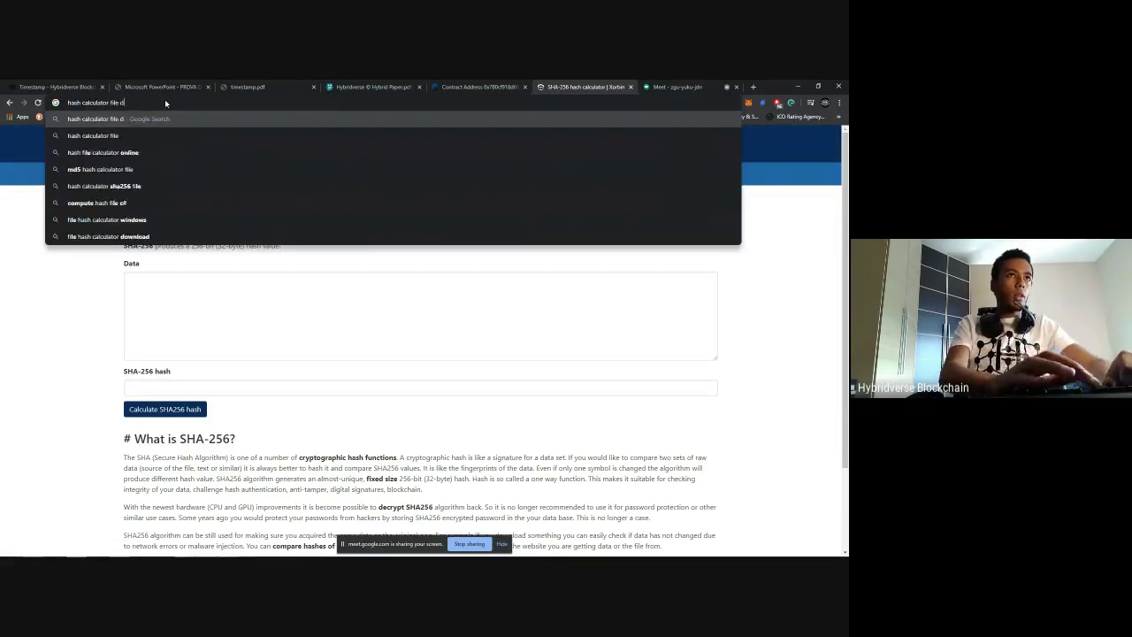
key(BackSpace)
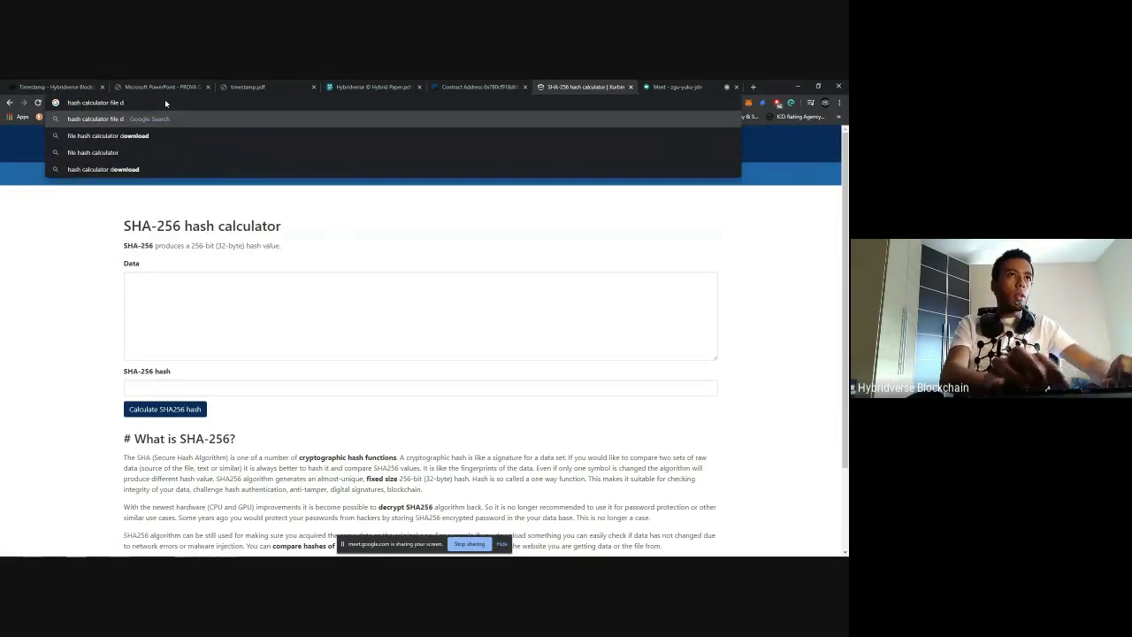
text(upload)
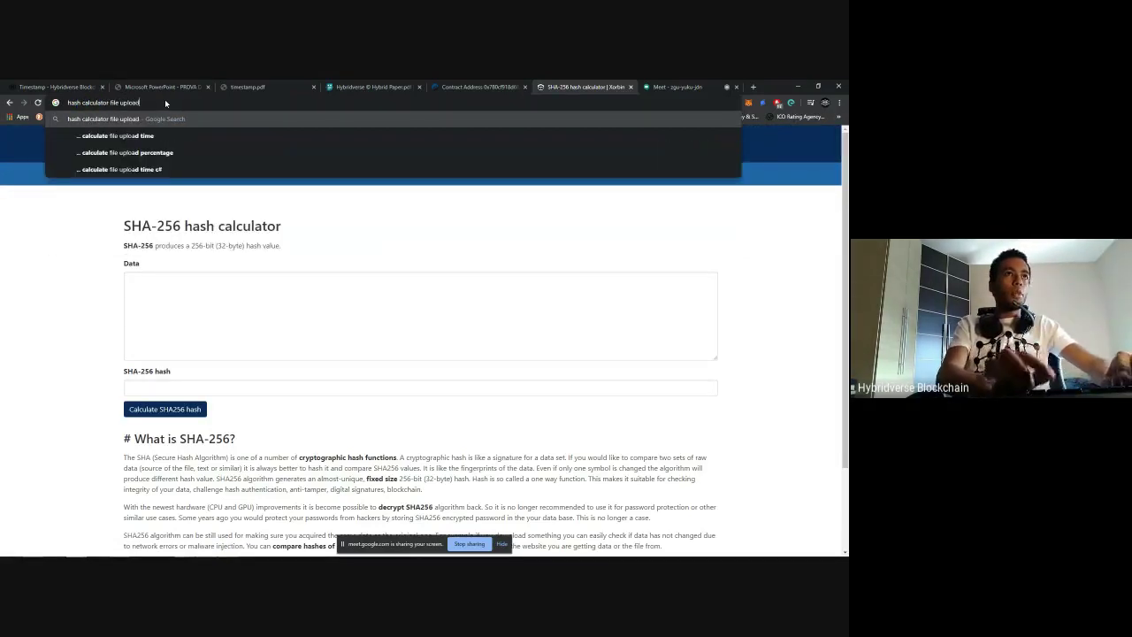
key(Return)
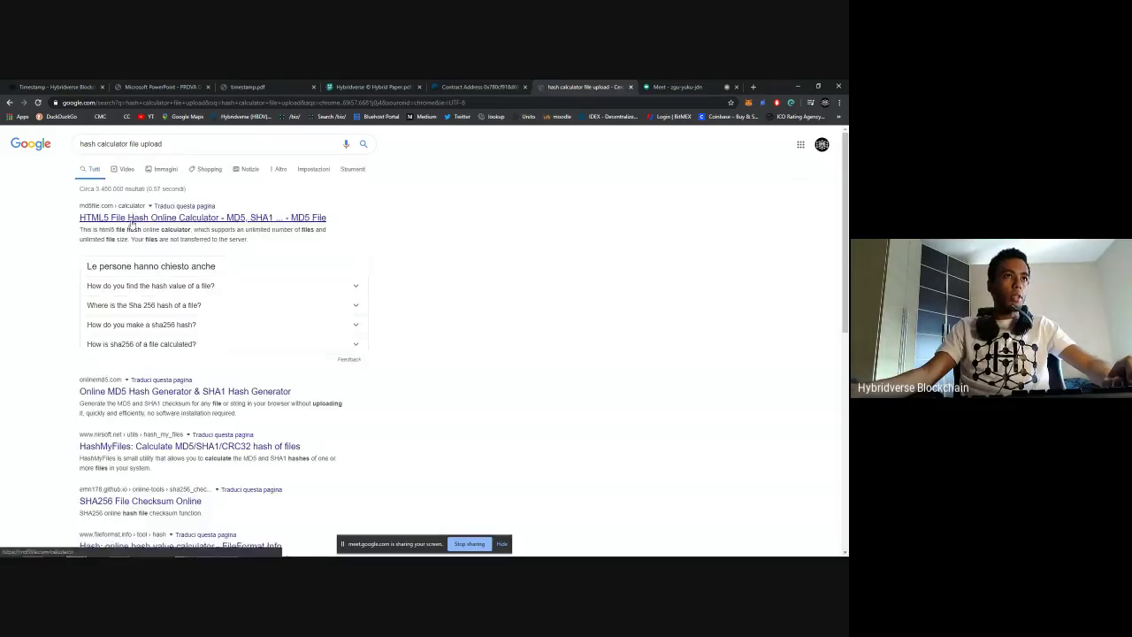
scroll(139, 256, down, 1)
scroll(140, 260, up, 1)
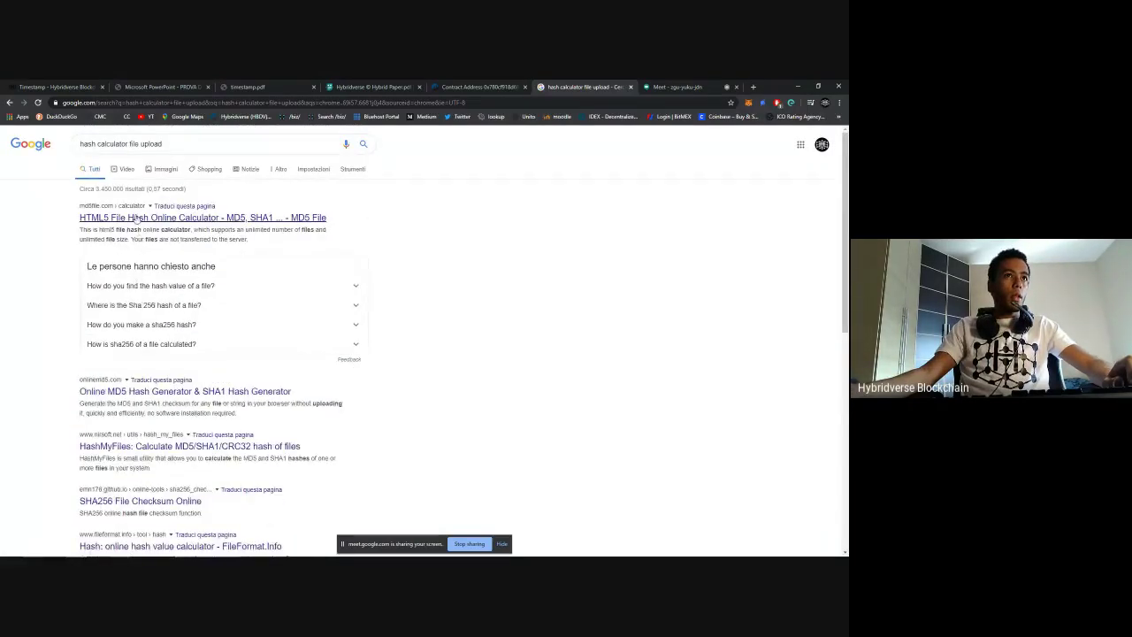
Step: Refine the search to "hash calculator file upload sha256" and open the SHA256 File Checksum online tool
click(181, 144)
text(sha256)
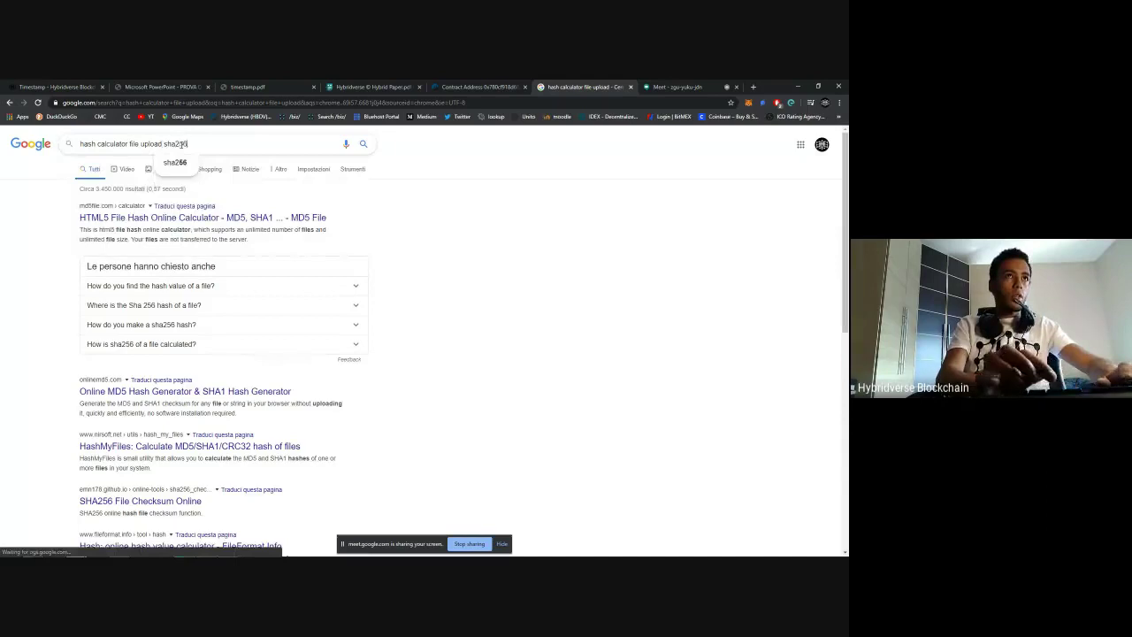
key(Return)
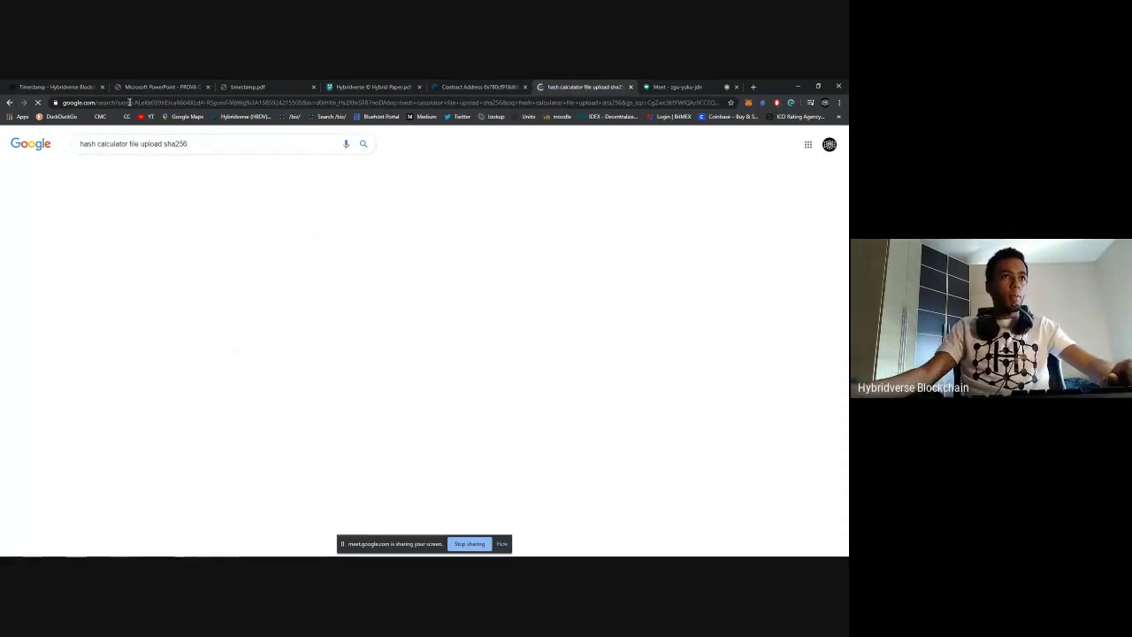
click(132, 226)
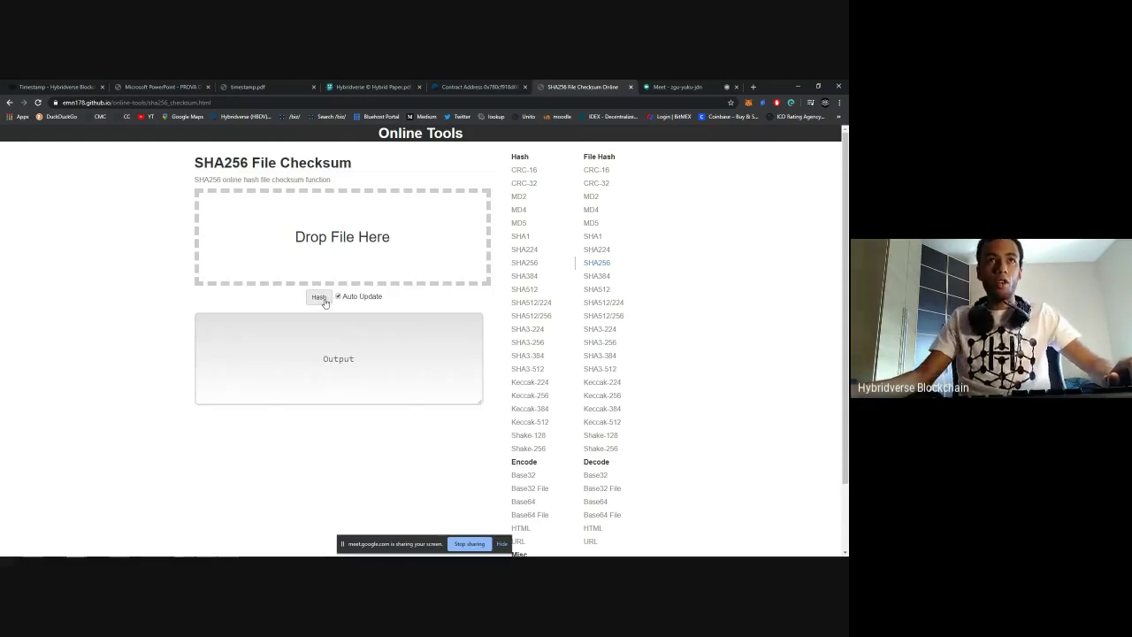
Step: Load "LHT-Web MeetUp (Settimana 03).pdf" from the Desktop to compute its SHA256 checksum, and highlight the resulting hash
click(371, 242)
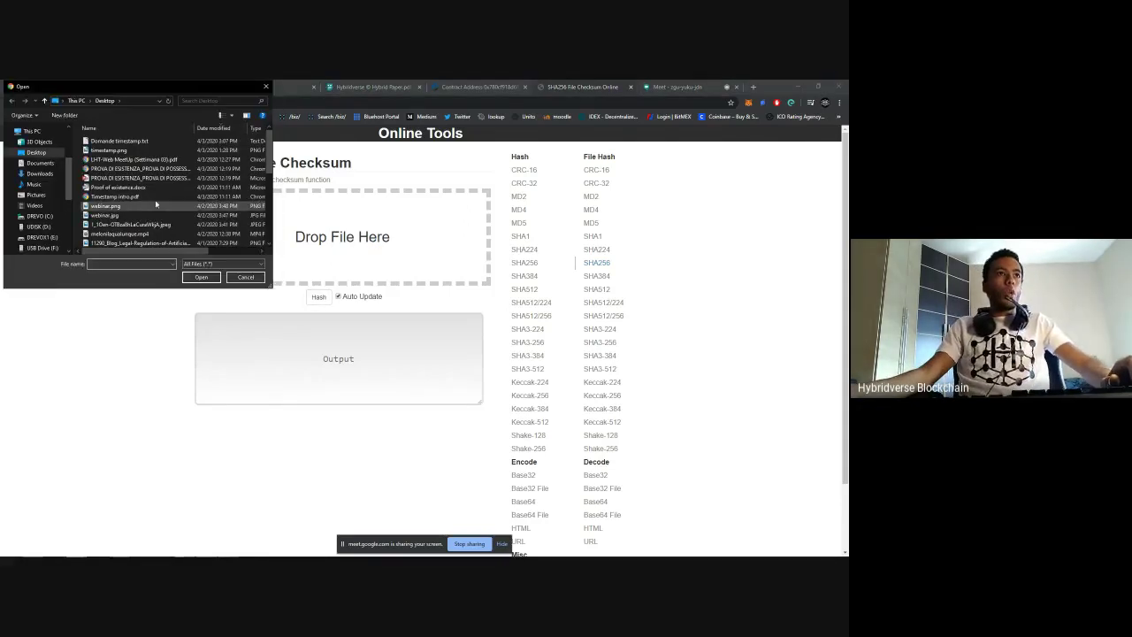
double_click(110, 160)
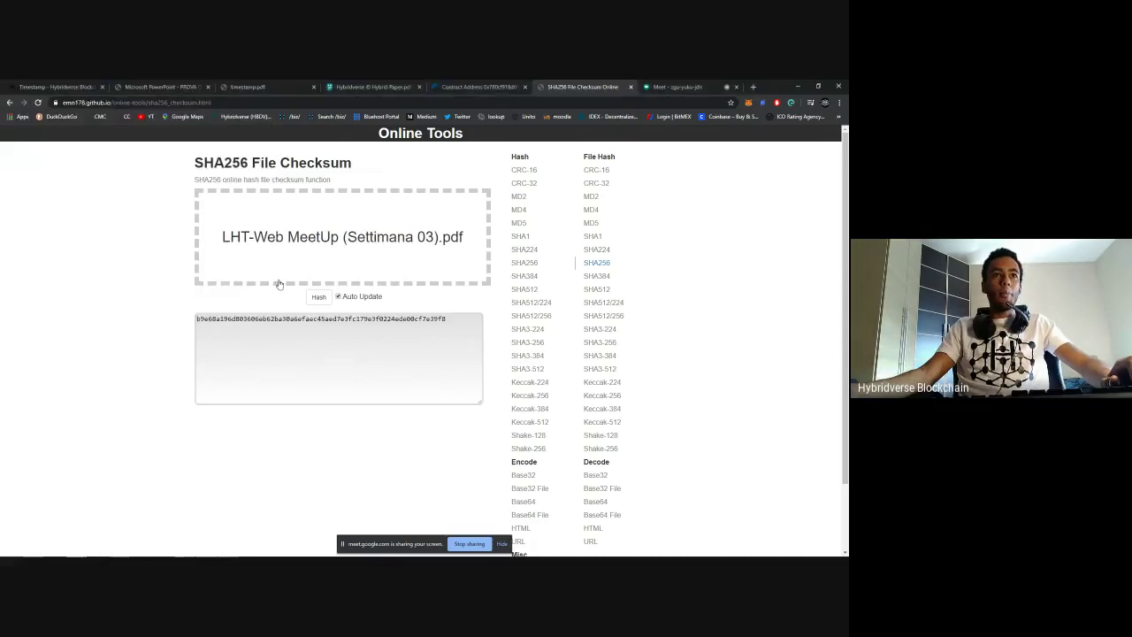
double_click(380, 319)
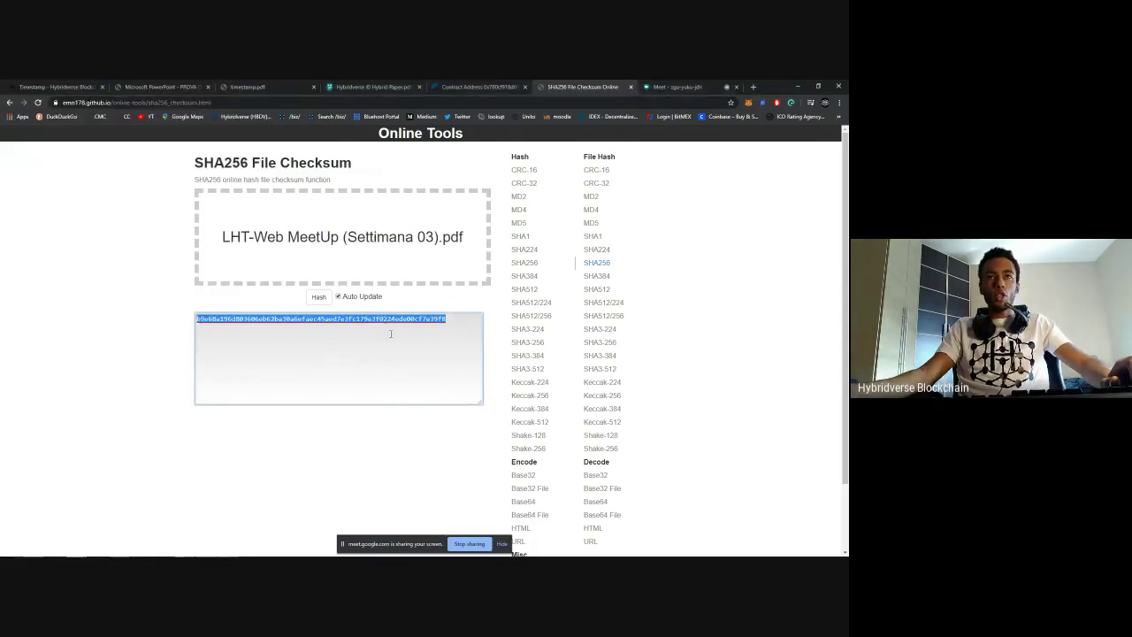
click(412, 296)
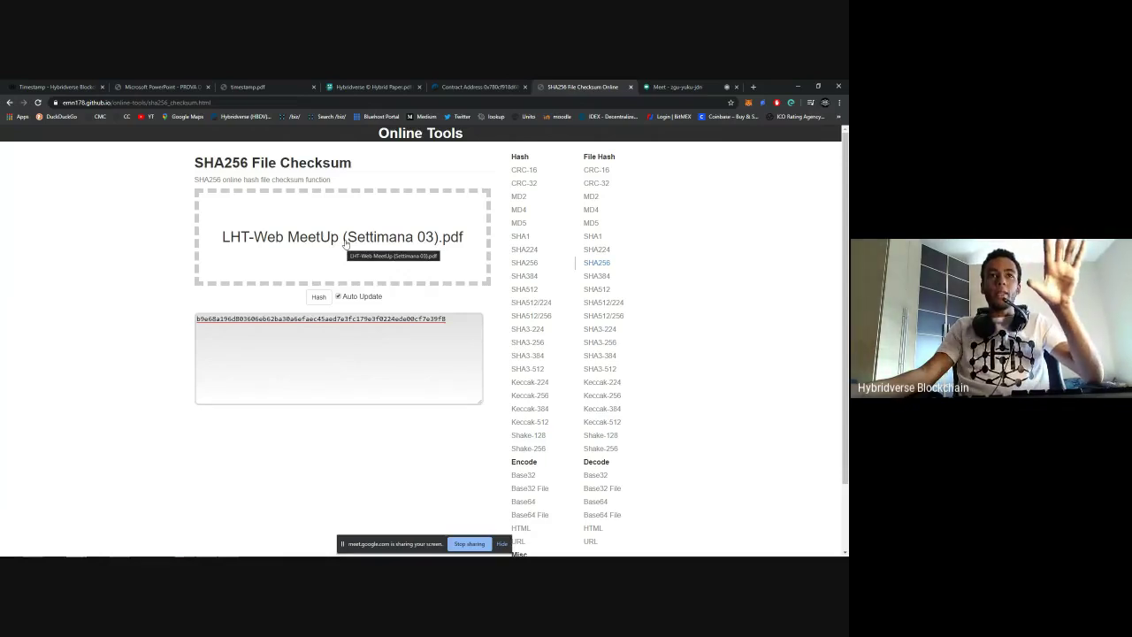
Step: Select the PDF's entire SHA256 hash in the output and copy it
double_click(377, 321)
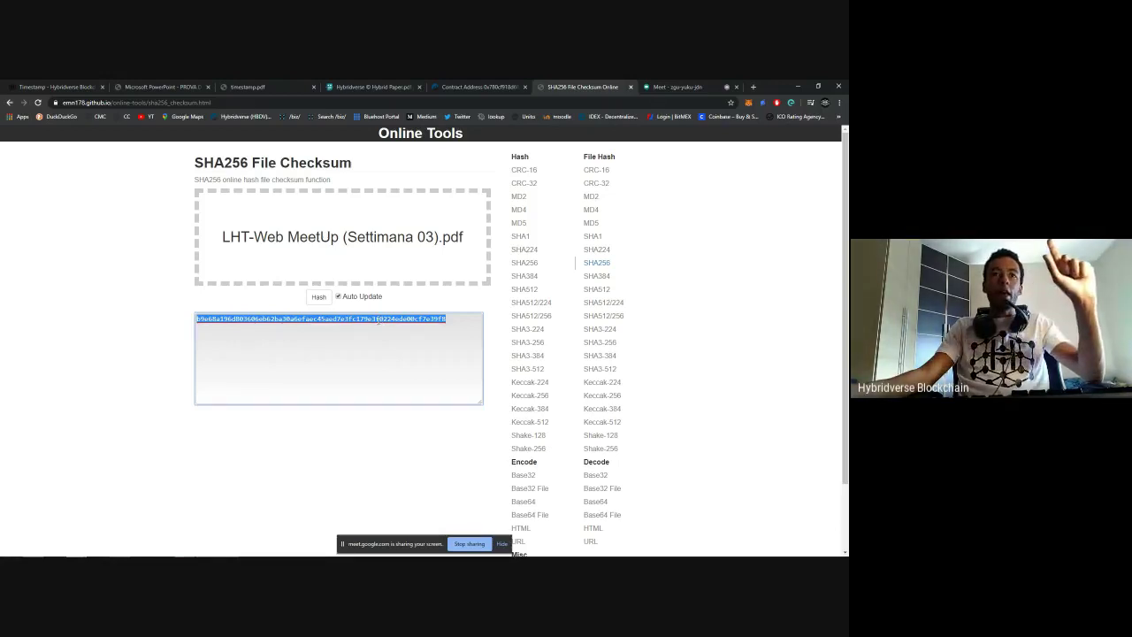
click(380, 318)
double_click(380, 318)
right_click(390, 321)
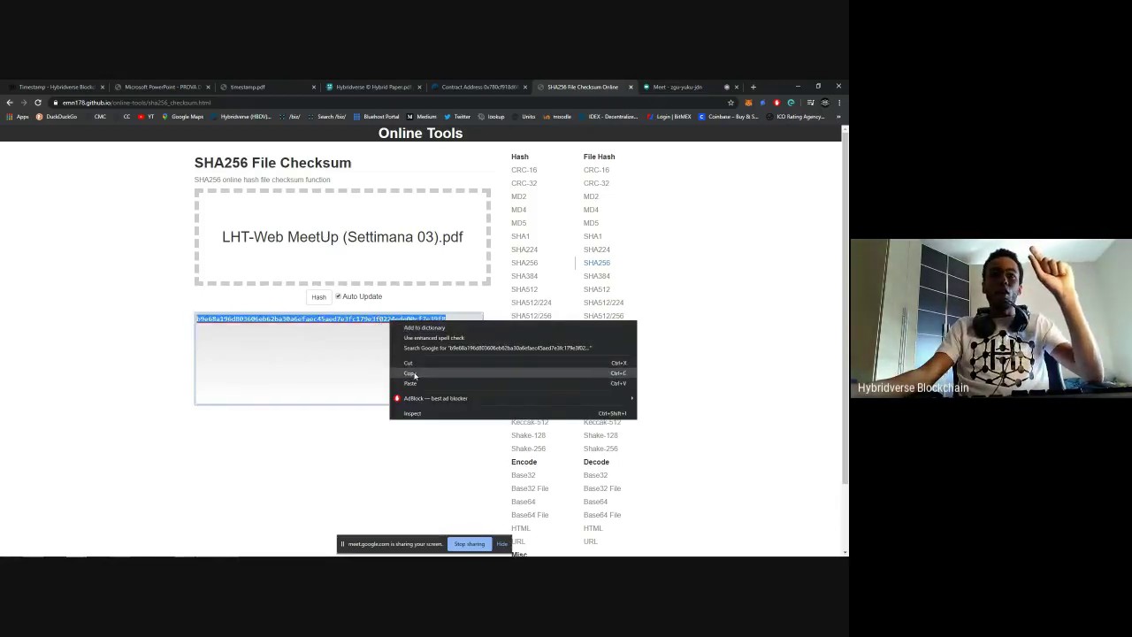
click(411, 372)
click(442, 320)
drag(442, 321, 229, 303)
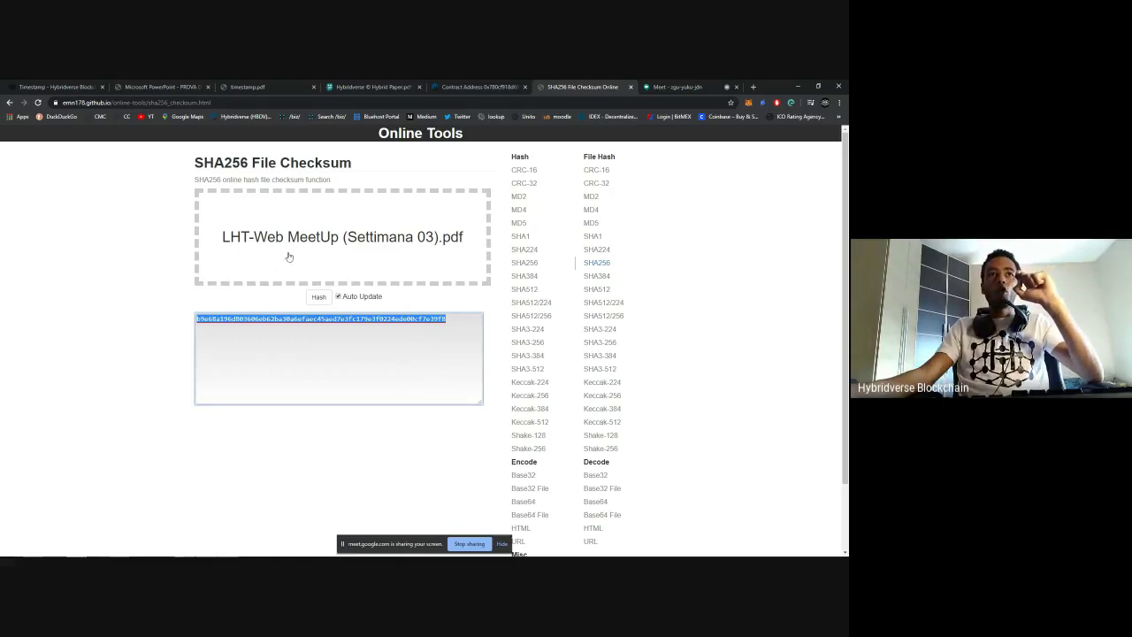
right_click(401, 318)
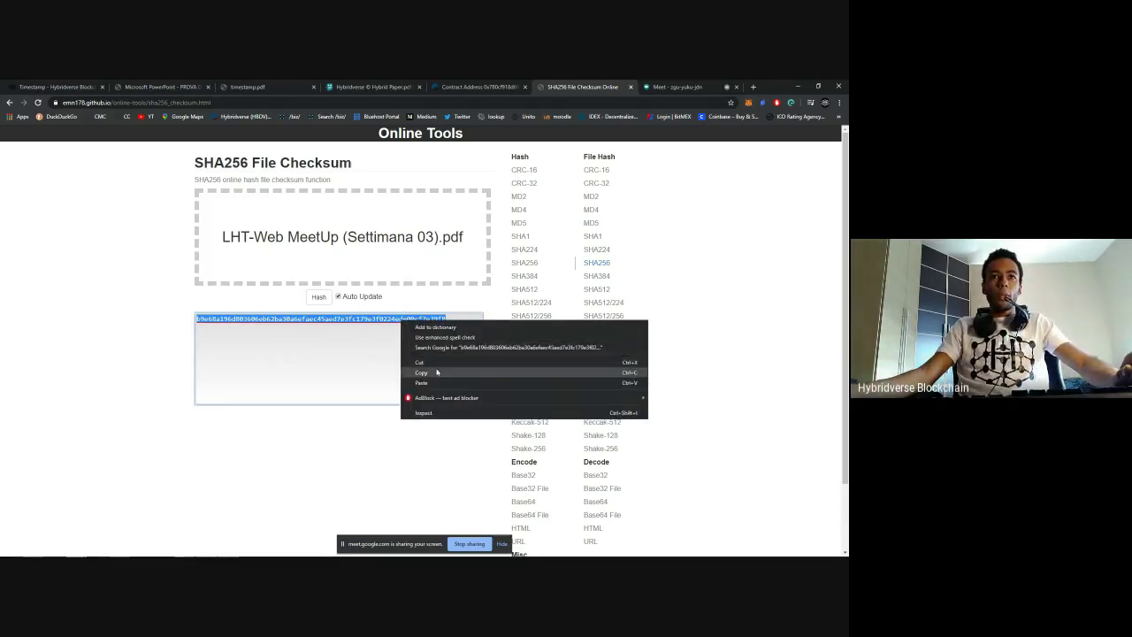
click(415, 371)
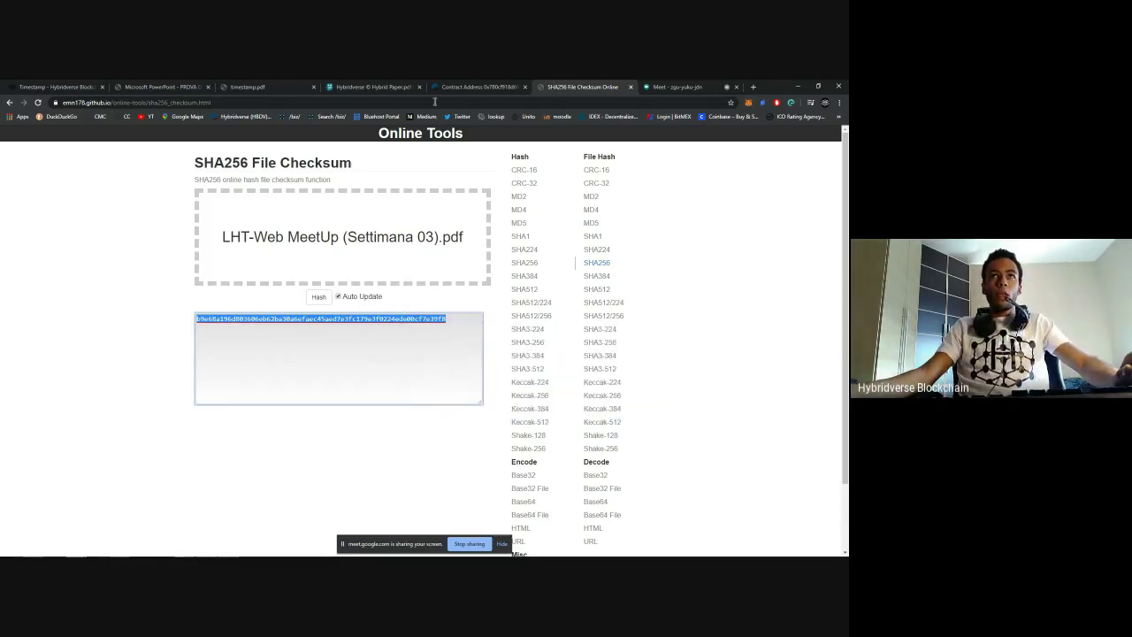
Step: Switch to the contract page on Ropsten Etherscan and paste the PDF's SHA256 hash into the hash field of sendData
click(477, 87)
click(212, 405)
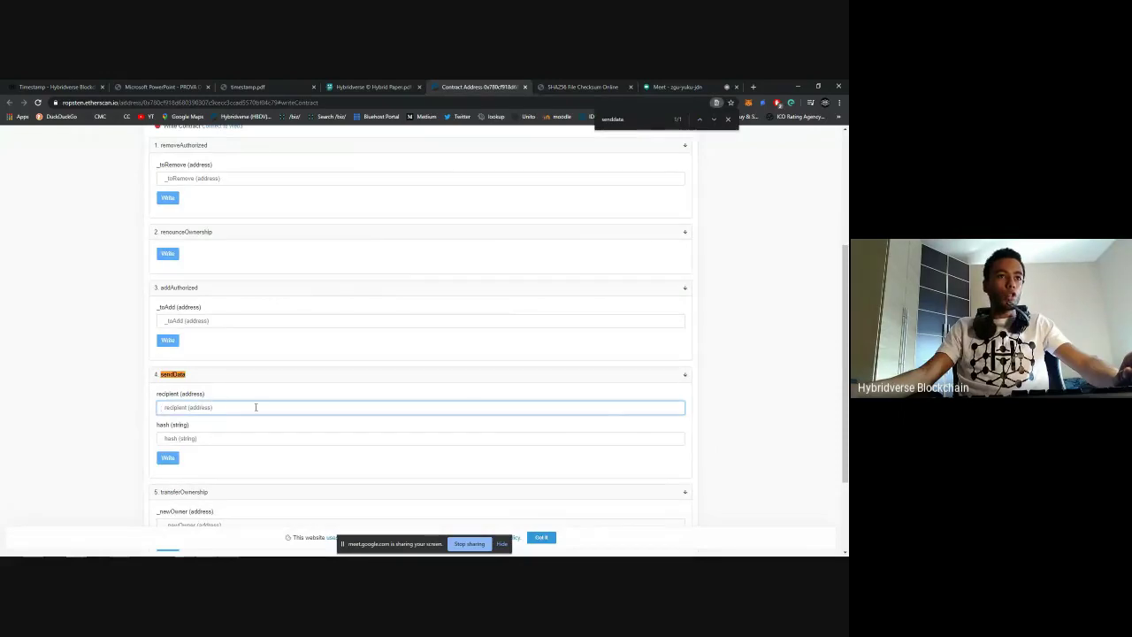
scroll(253, 398, down, 2)
scroll(259, 389, up, 1)
click(268, 394)
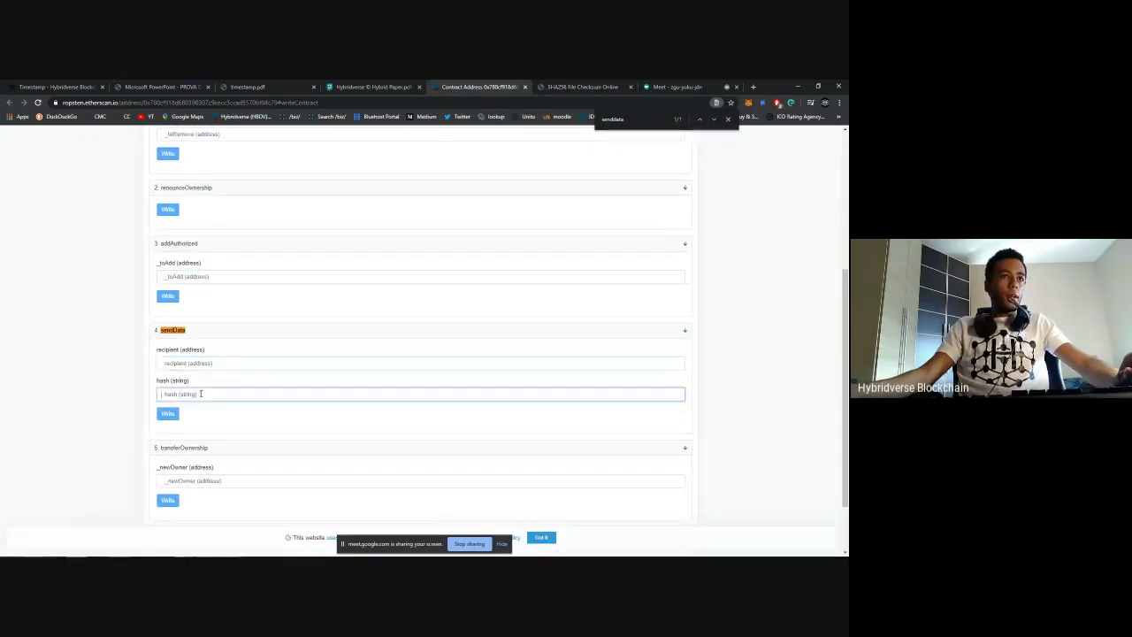
key(ctrl+v)
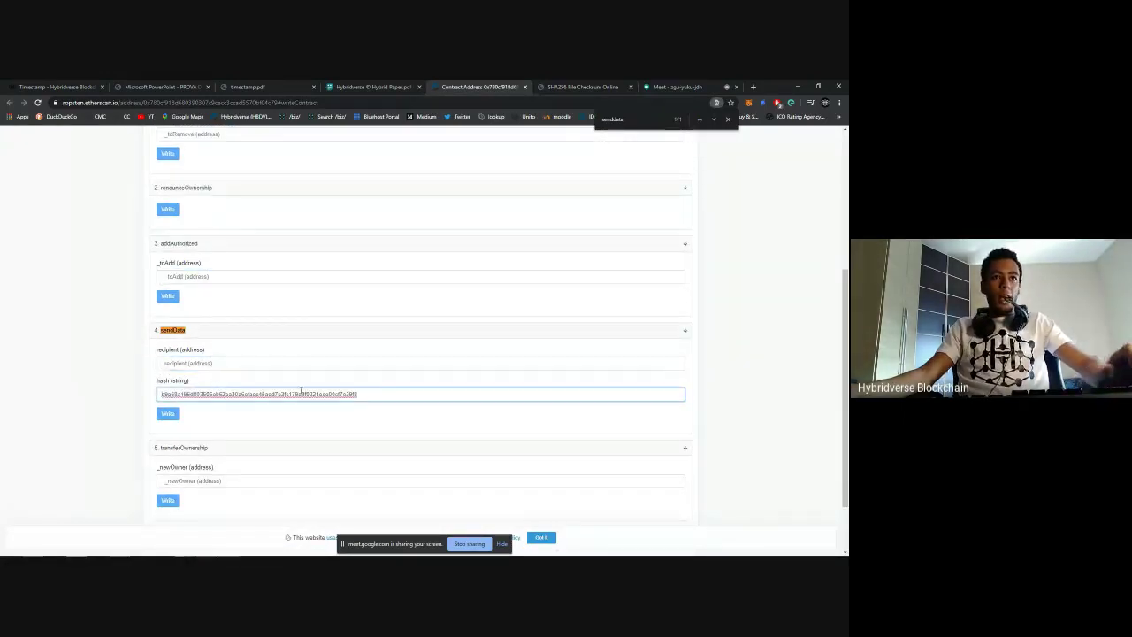
Step: Close the page search and try to submit sendData with the hash filled in and the recipient left empty
click(248, 363)
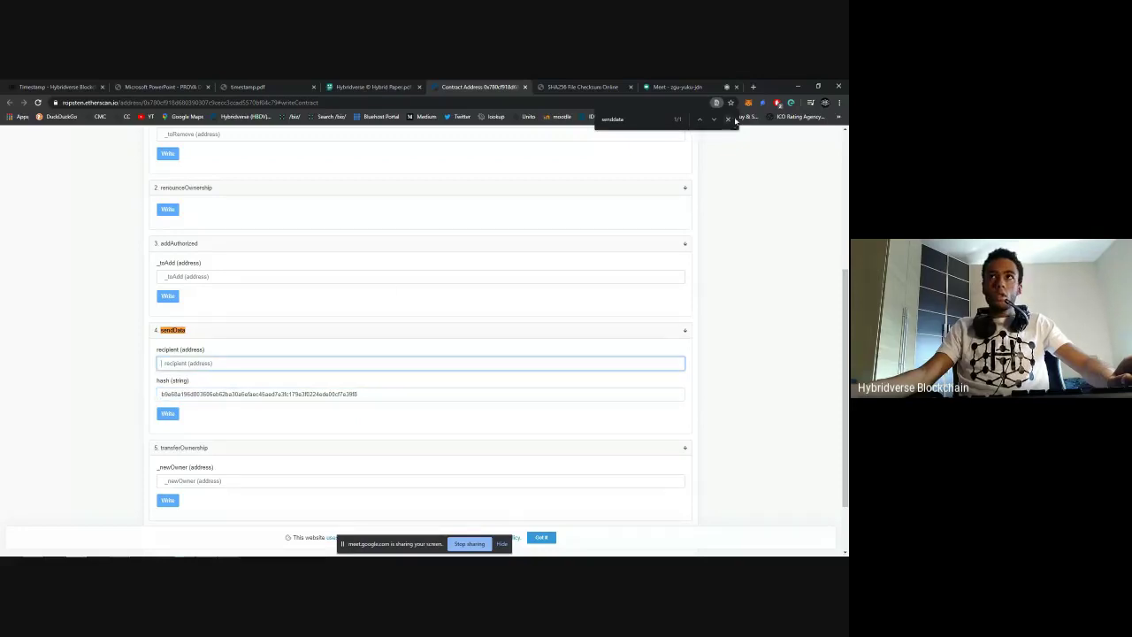
key(Escape)
click(168, 416)
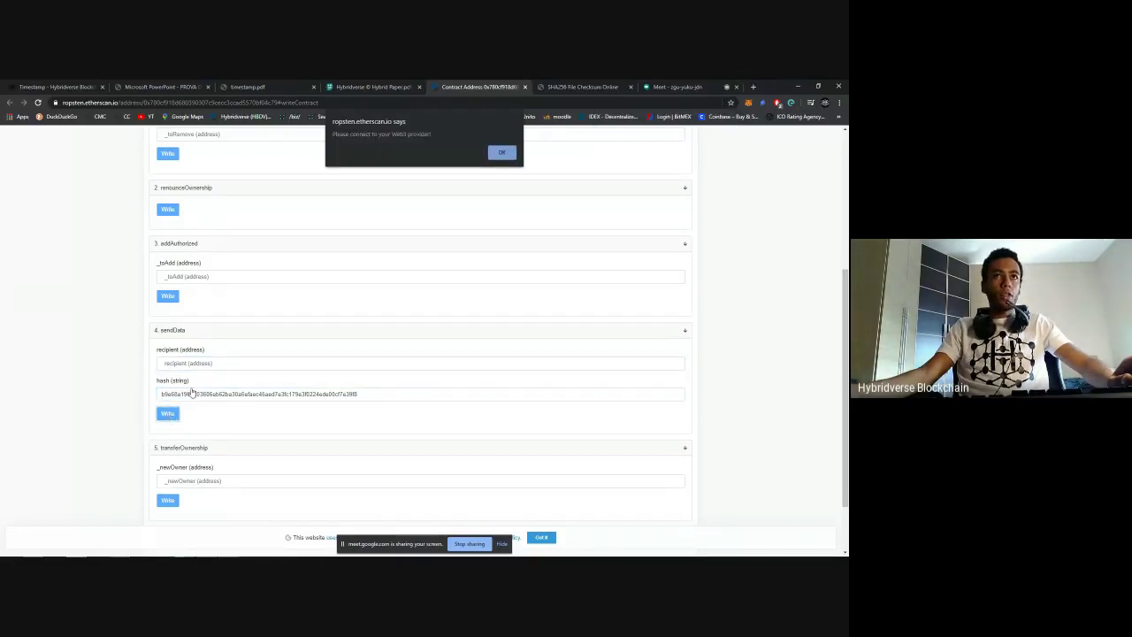
click(502, 156)
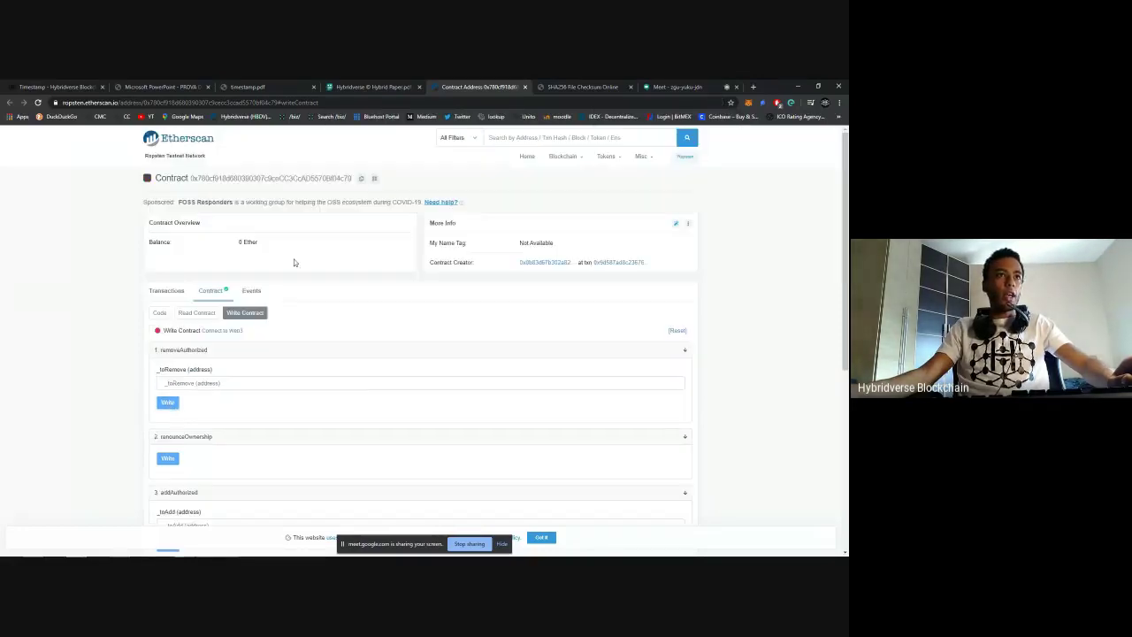
Step: Connect the contract page to Web3, check the MetaMask account on the Ropsten Test Network, and submit the sendData write again
click(218, 331)
click(466, 180)
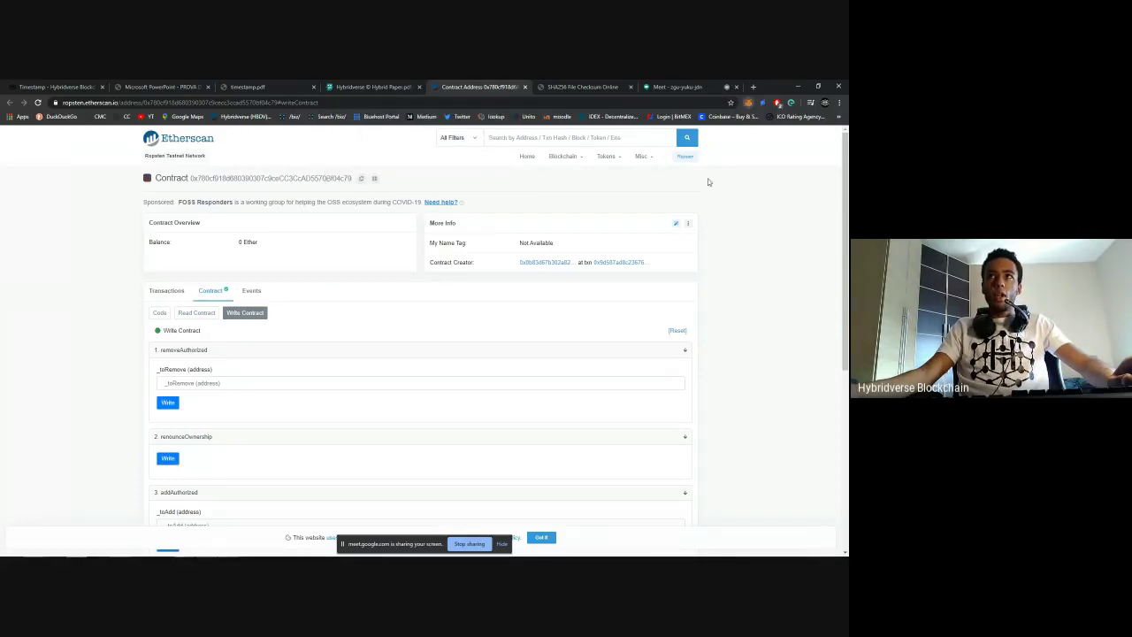
click(748, 103)
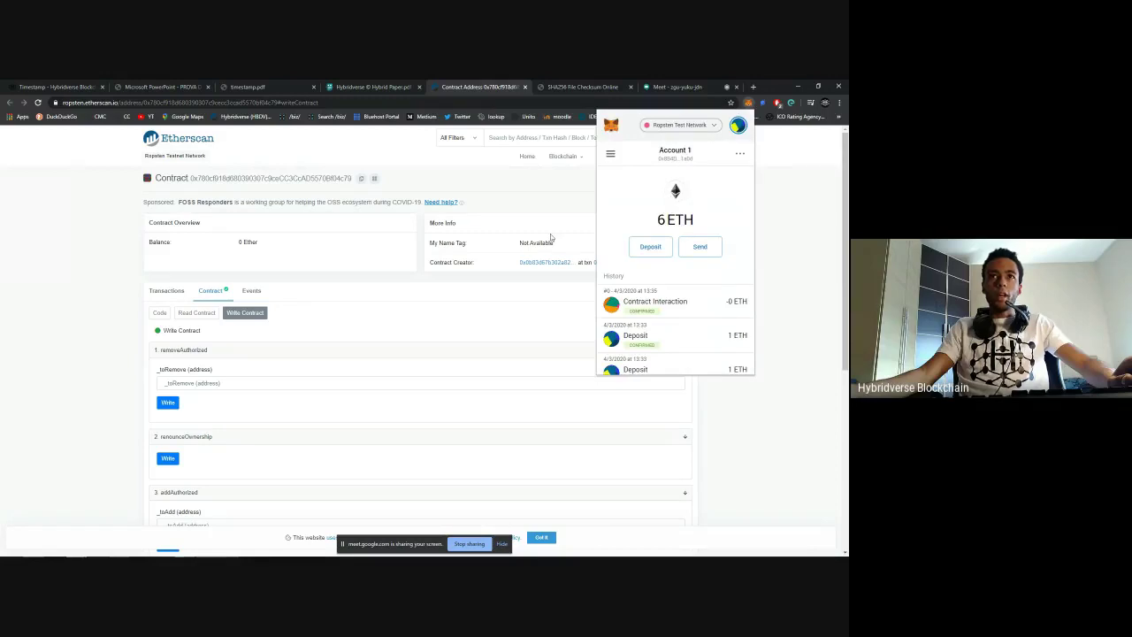
click(512, 192)
scroll(380, 327, down, 5)
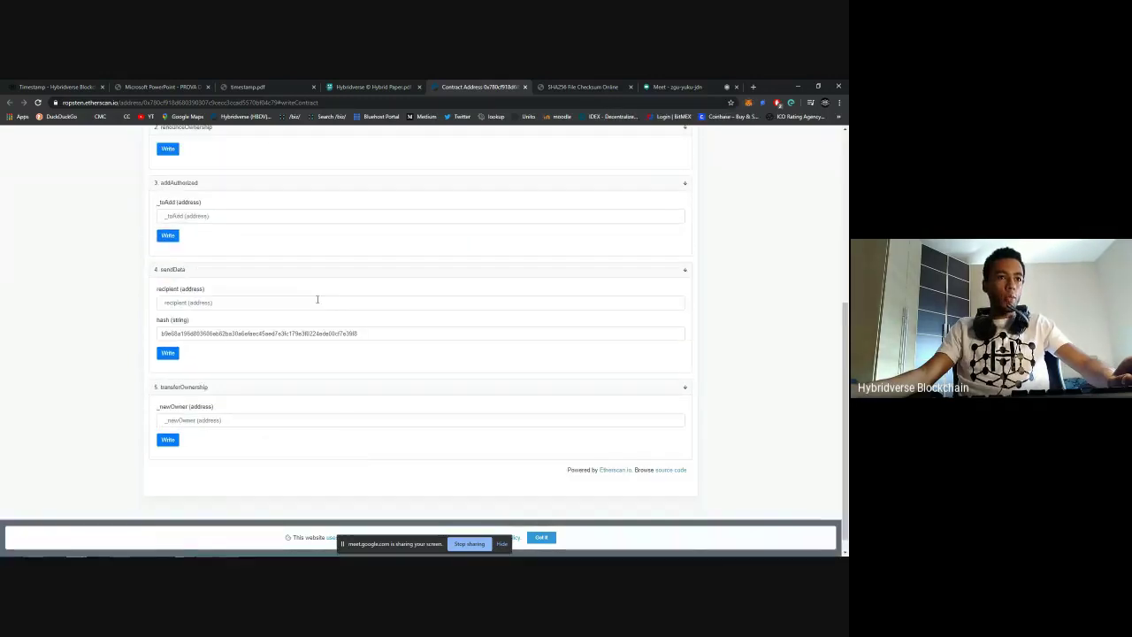
click(168, 353)
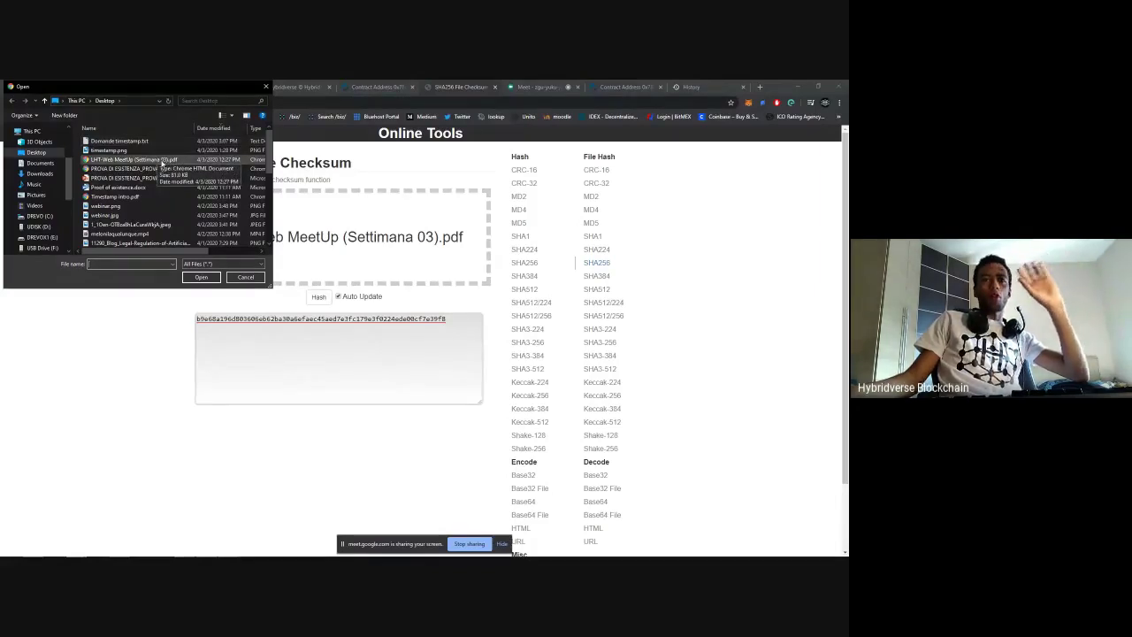
Step: Reload "LHT-Web MeetUp (Settimana 03).pdf" into the SHA256 File Checksum tool, compute its hash again, and copy the result
click(162, 159)
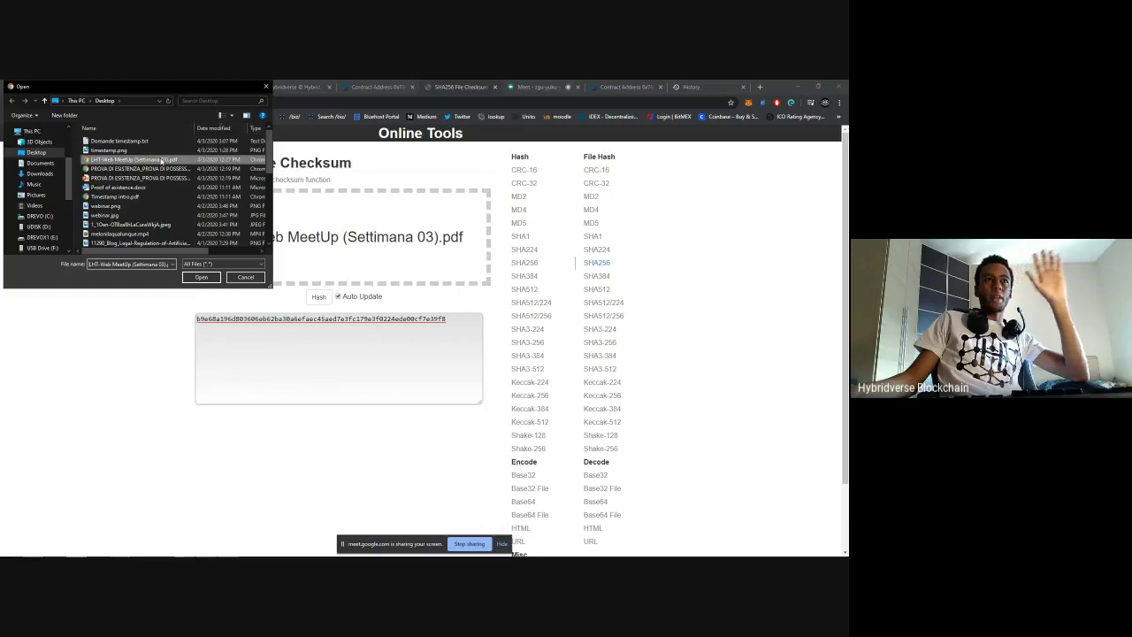
double_click(162, 159)
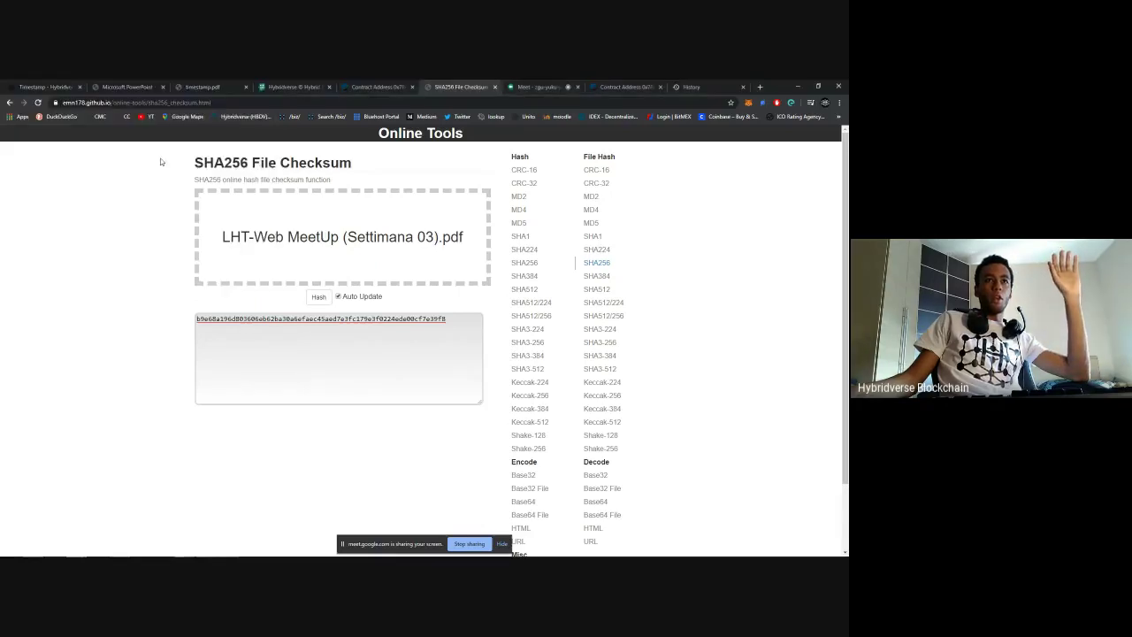
click(320, 297)
triple_click(288, 332)
right_click(279, 323)
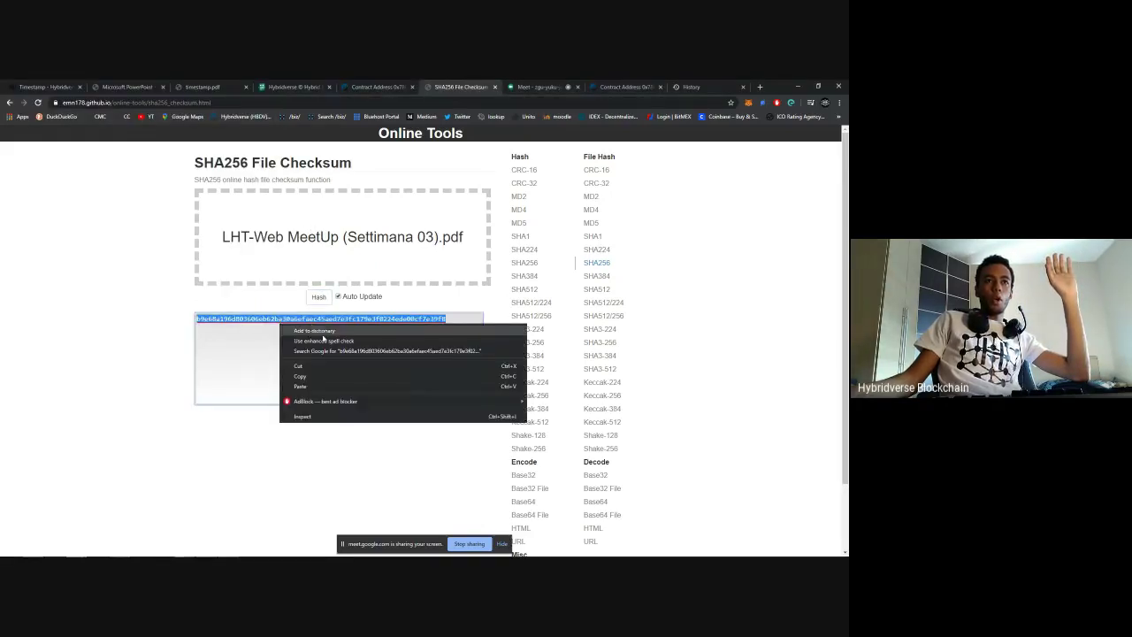
click(326, 378)
Step: Check sendData's recipient address and hash on the contract page, submit the write, and confirm the contract interaction in MetaMask
click(626, 87)
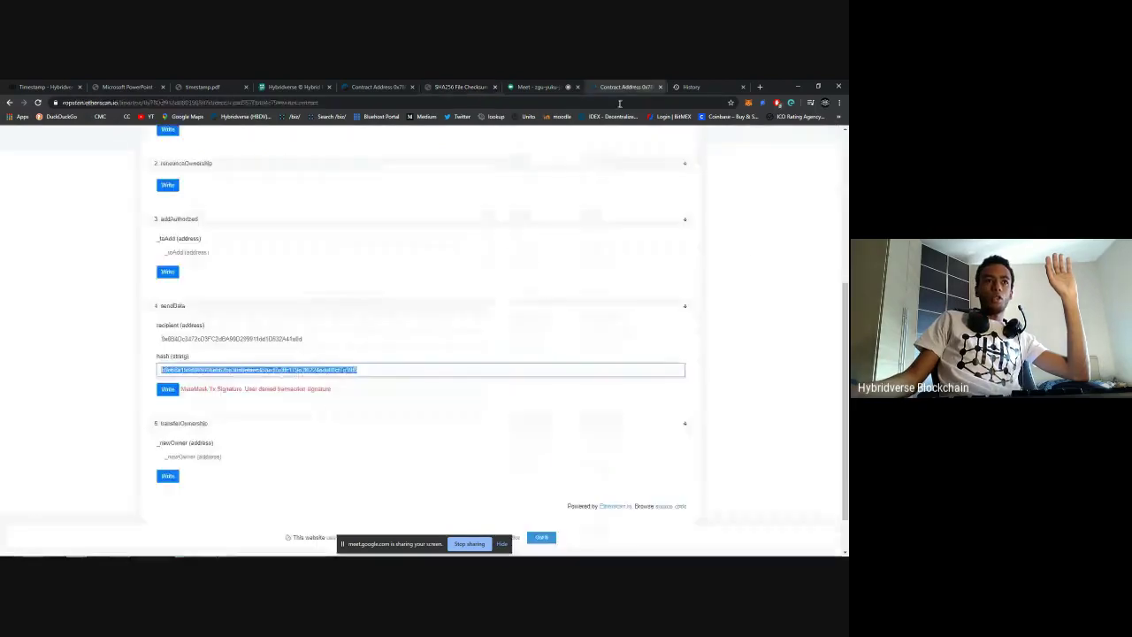
double_click(205, 339)
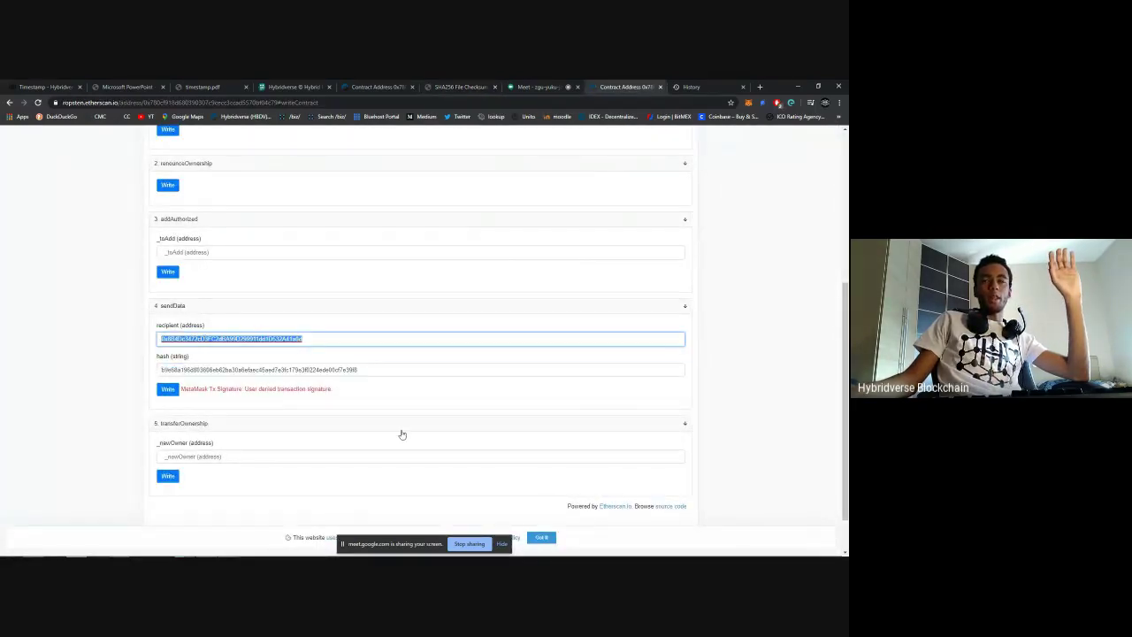
double_click(396, 374)
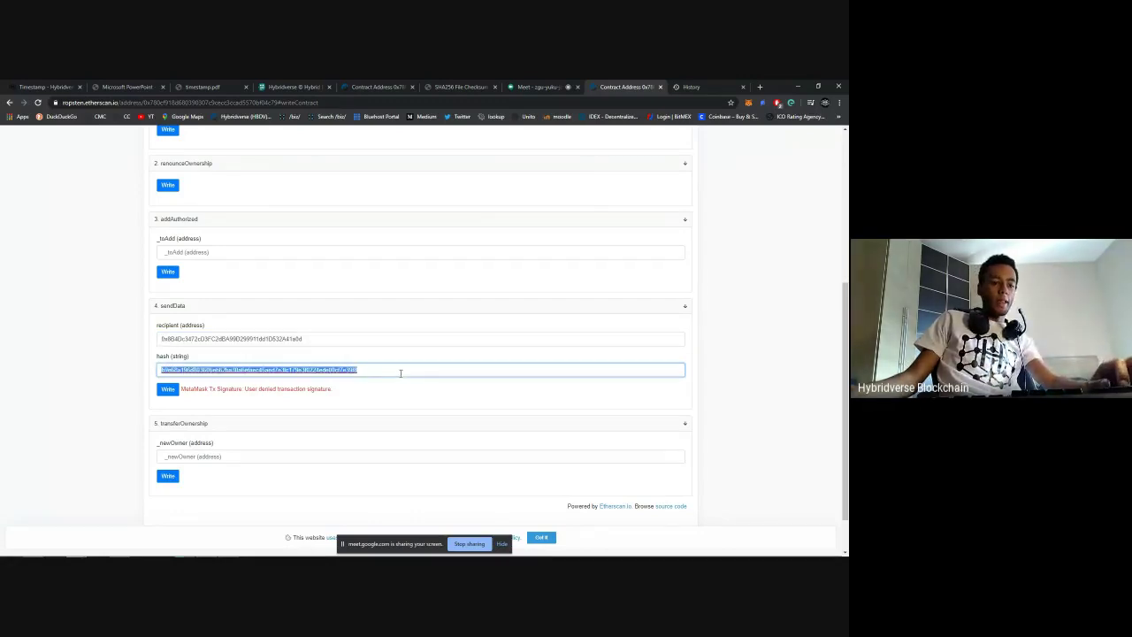
click(408, 371)
click(345, 342)
double_click(345, 342)
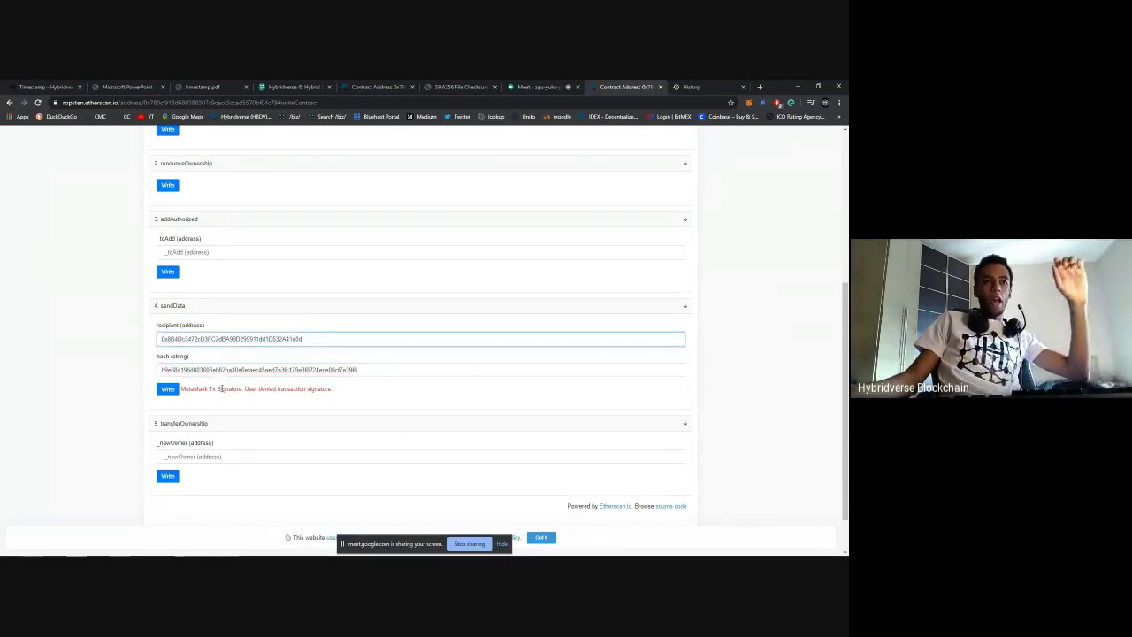
click(167, 389)
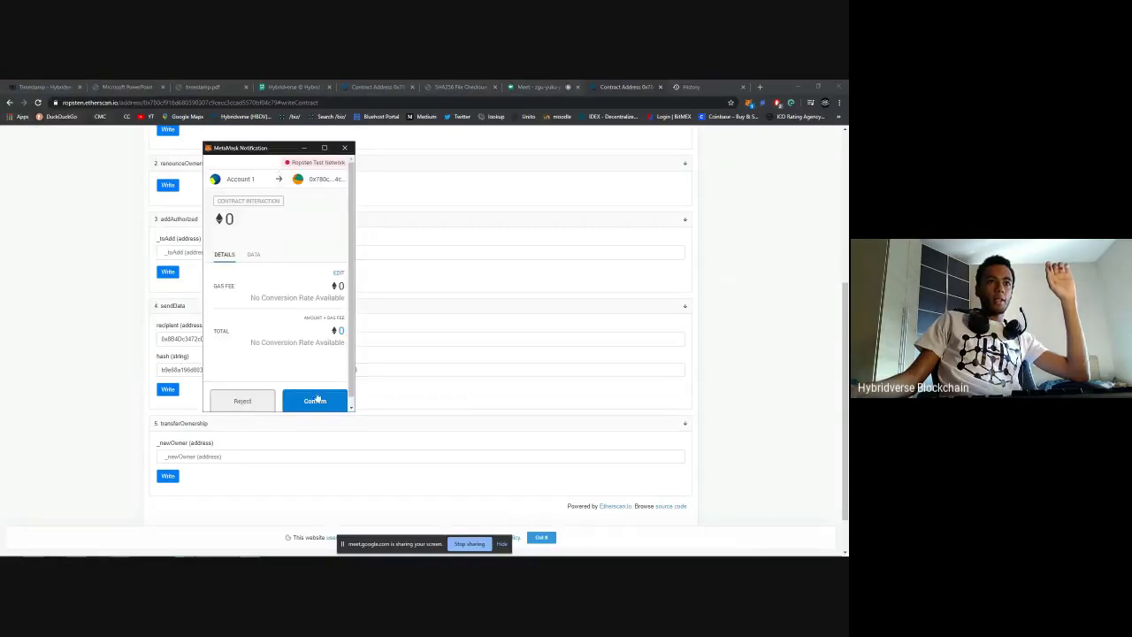
click(315, 399)
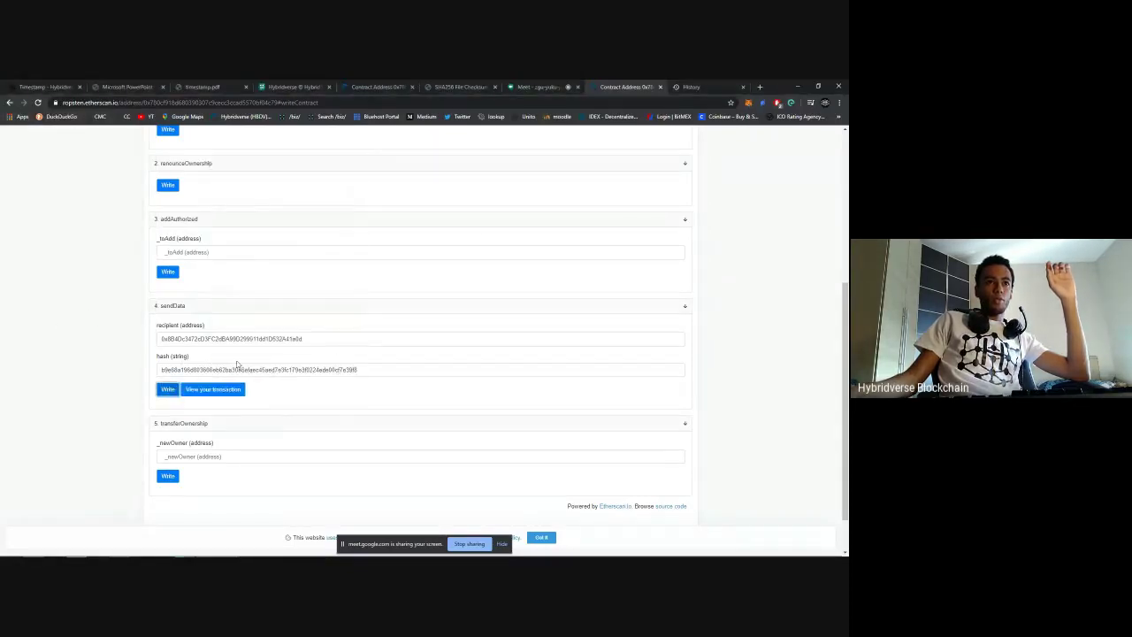
Step: Highlight the submitted hash in sendData and open the resulting transaction's details in a new browser tab
click(301, 369)
key(ctrl+a)
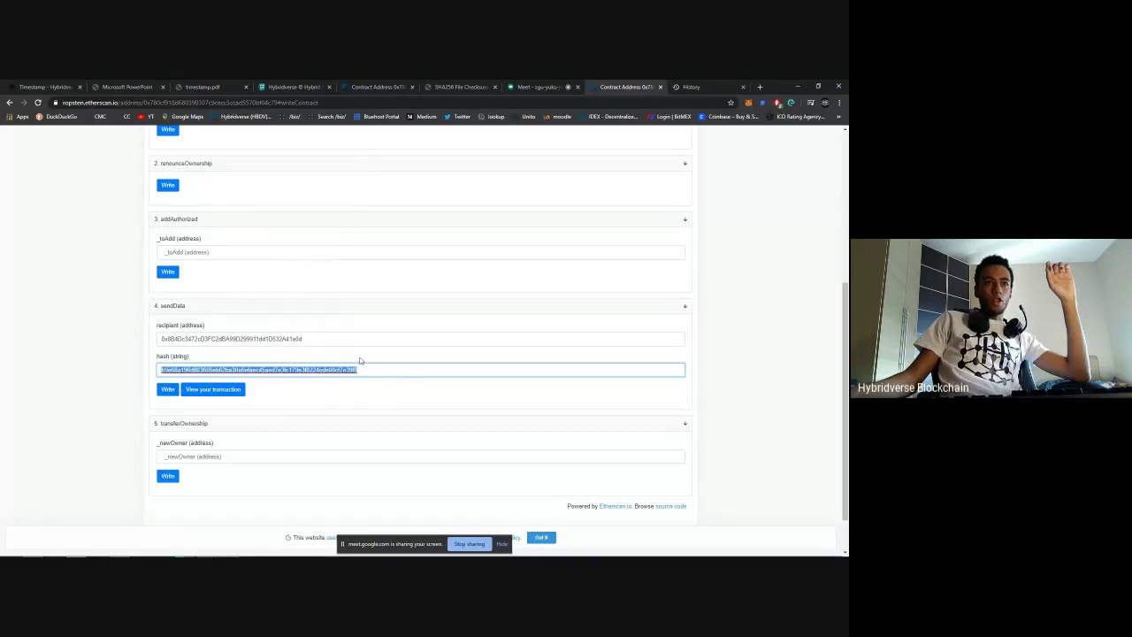
right_click(227, 389)
click(246, 397)
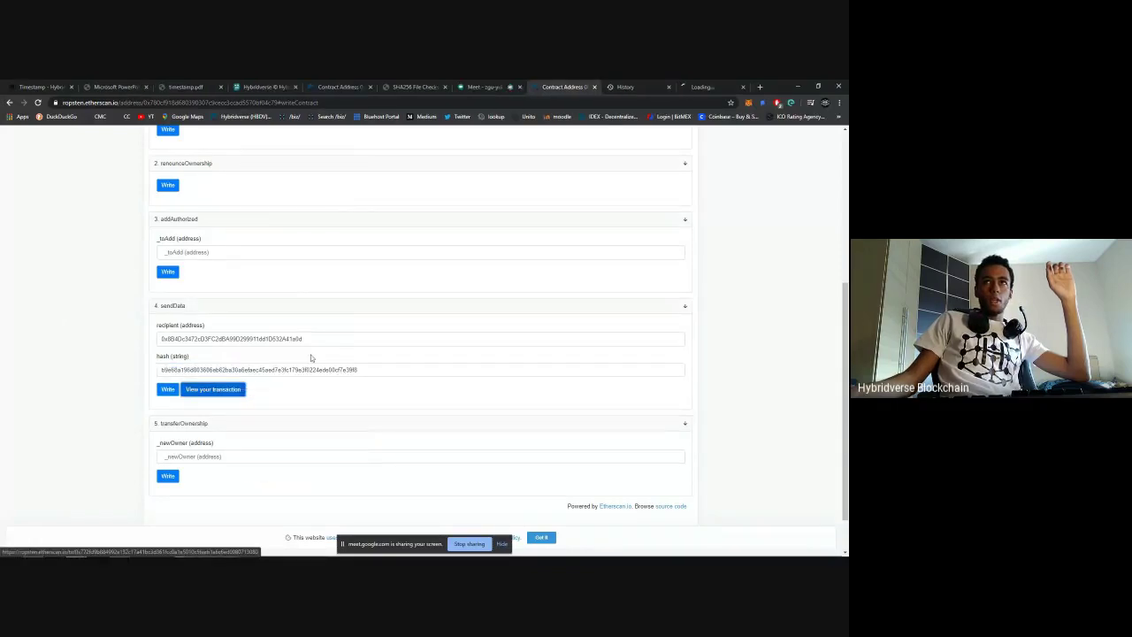
click(697, 86)
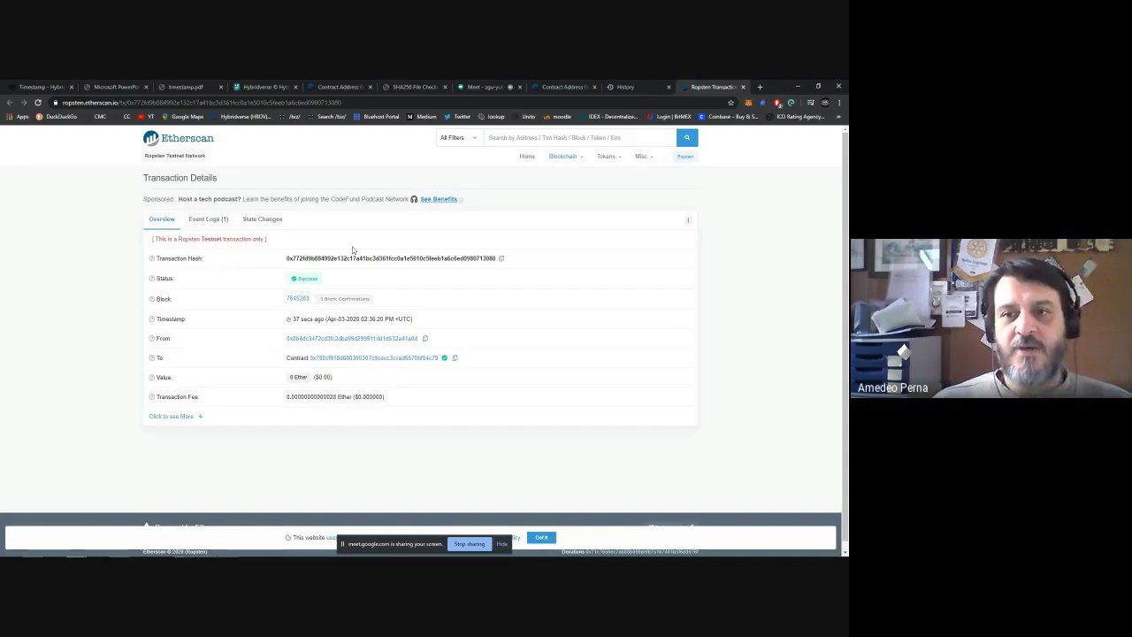
Step: Close the browser History page and return to the Ropsten transaction details
click(665, 86)
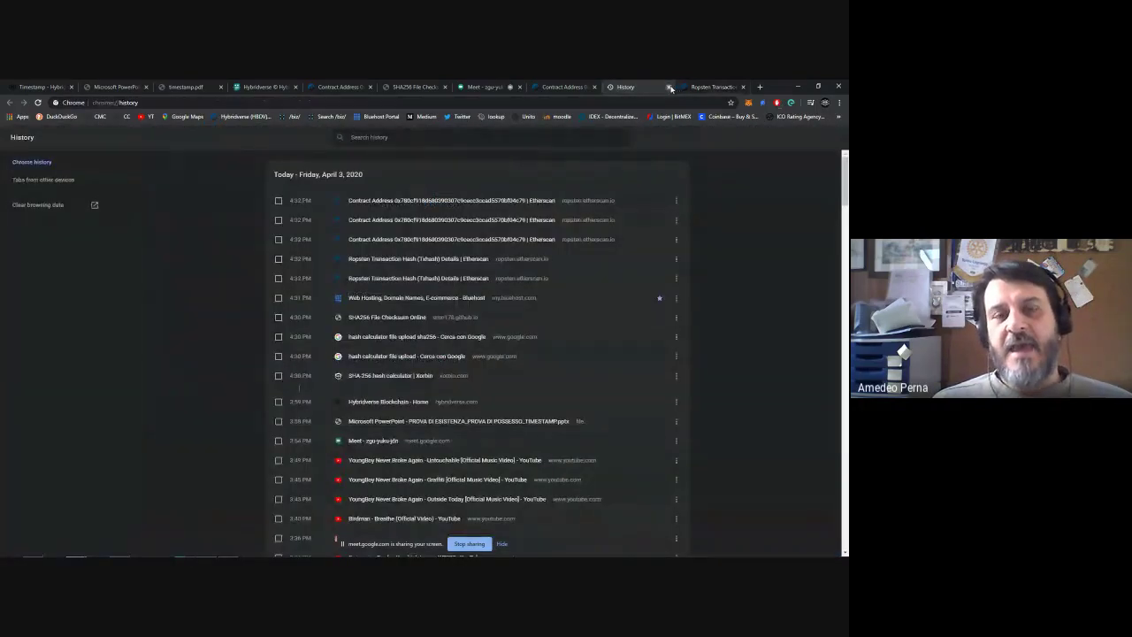
click(670, 87)
click(686, 85)
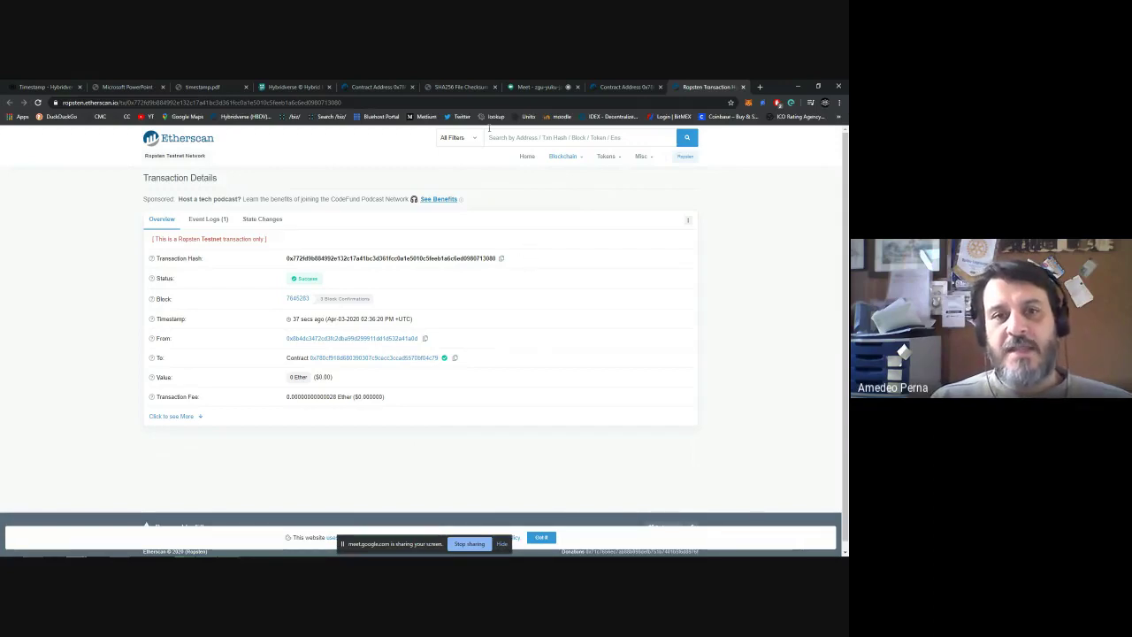
Step: Review the PDF's hash in the SHA256 File Checksum tool alongside the transaction details
click(451, 84)
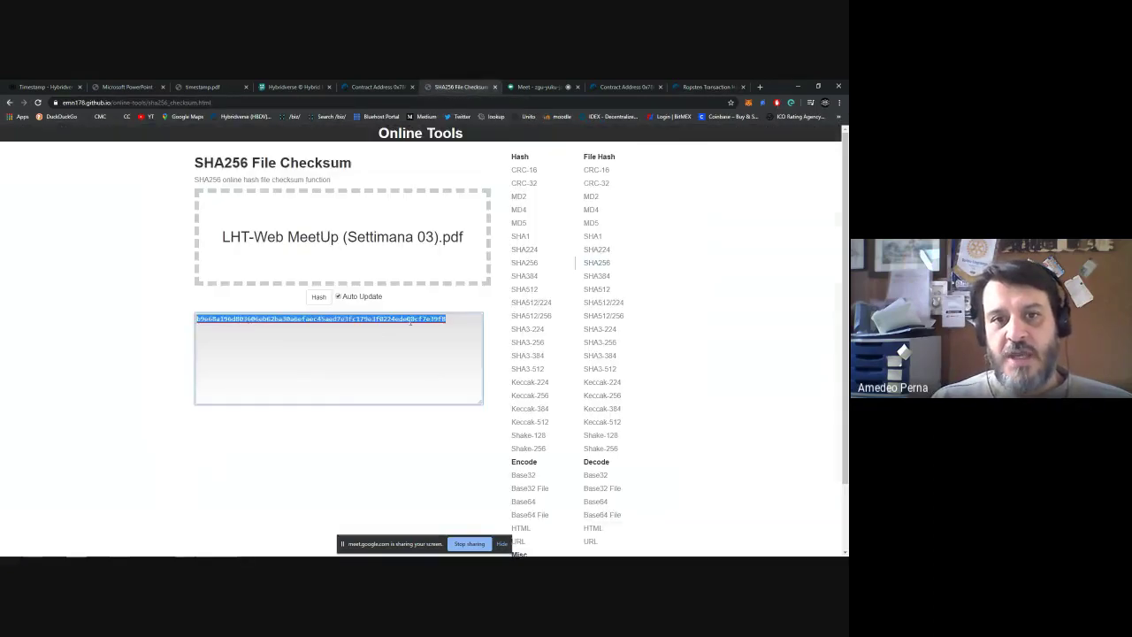
click(380, 331)
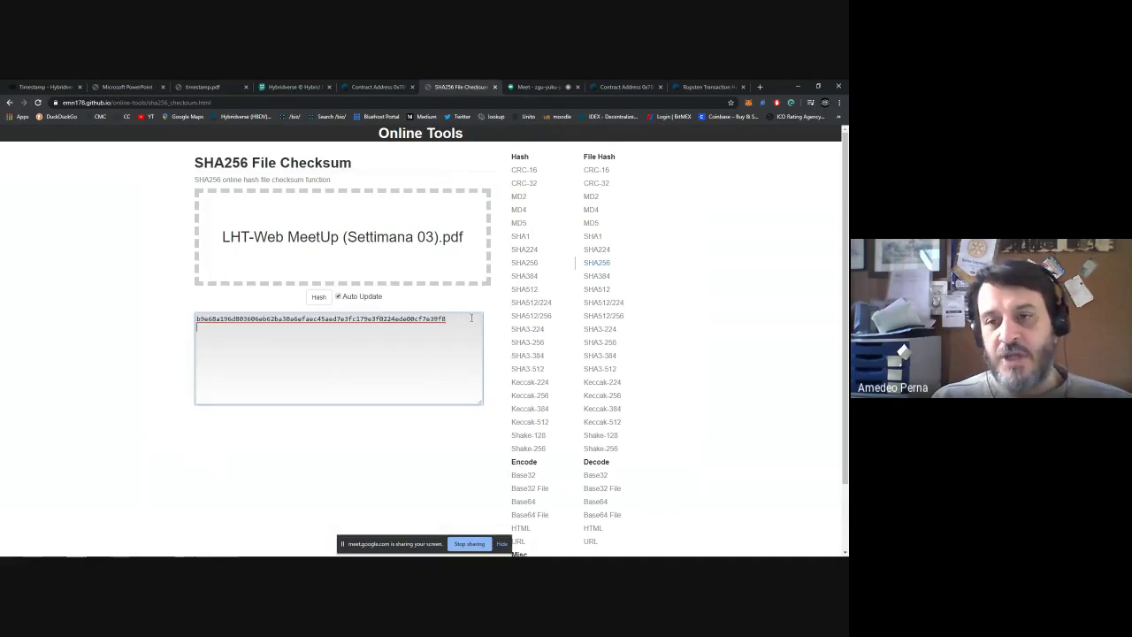
click(714, 85)
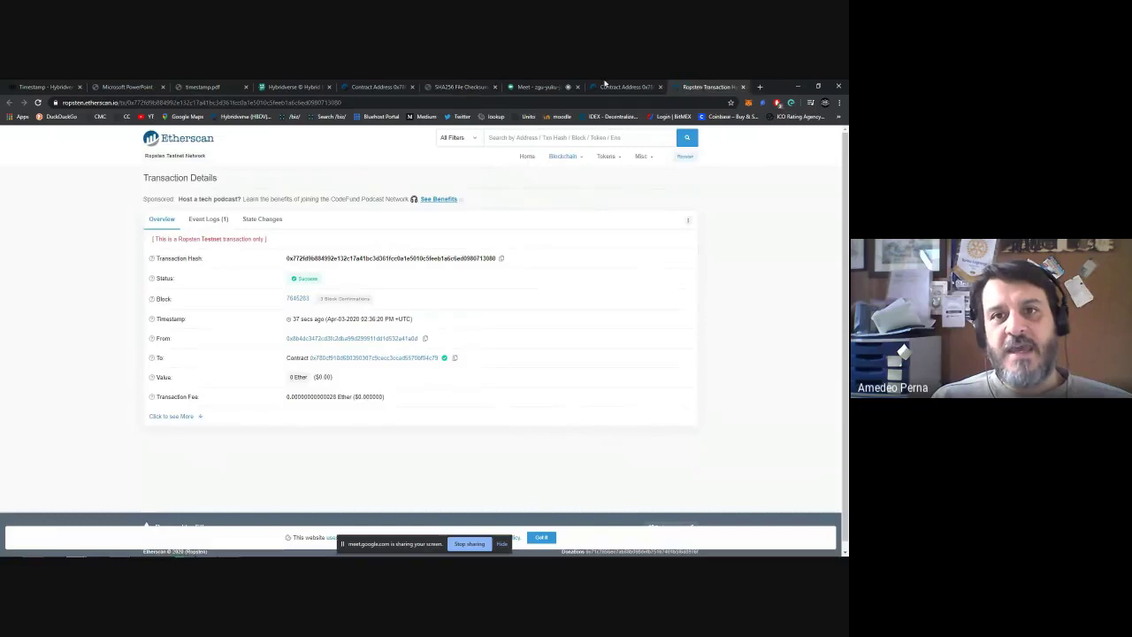
click(538, 86)
click(480, 85)
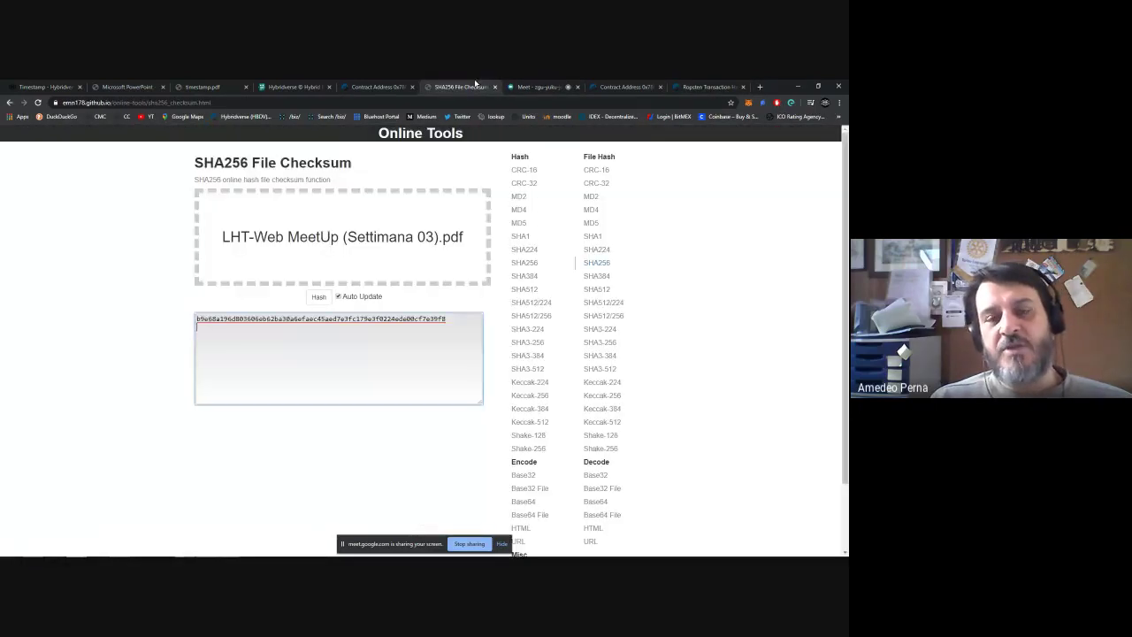
Step: Return to the contract page and highlight the hash submitted through sendData
click(639, 86)
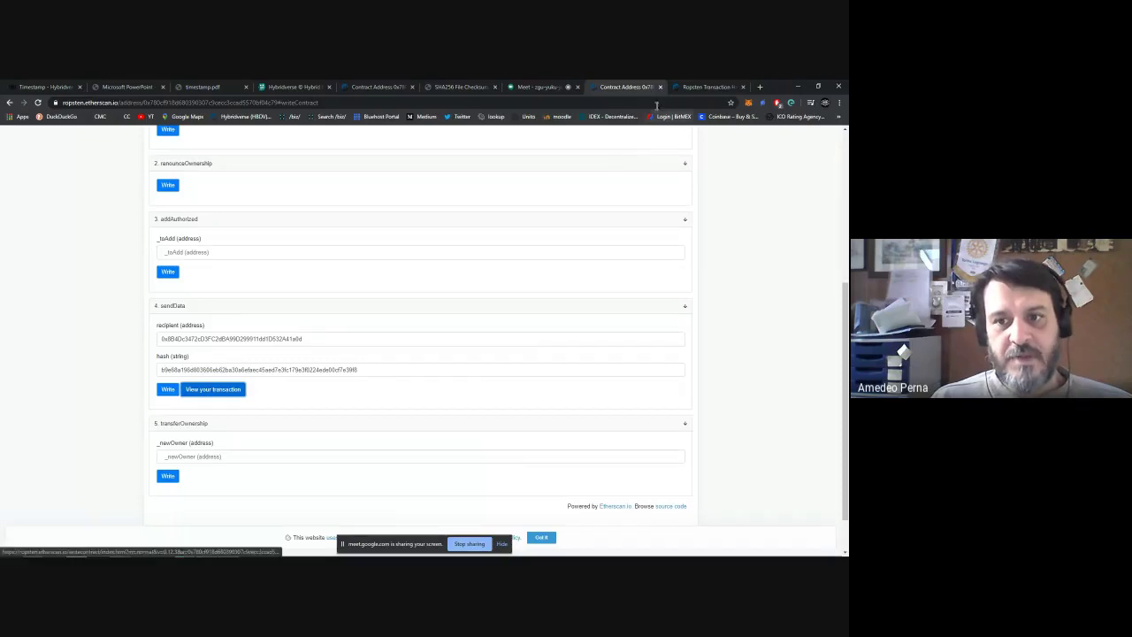
click(362, 369)
click(383, 355)
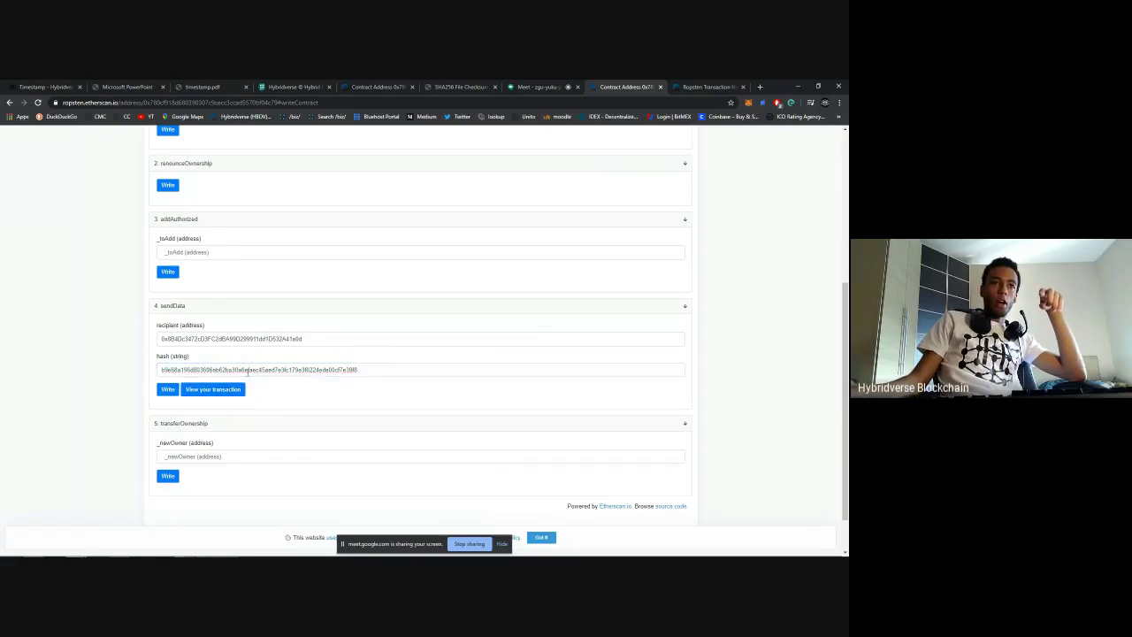
double_click(188, 371)
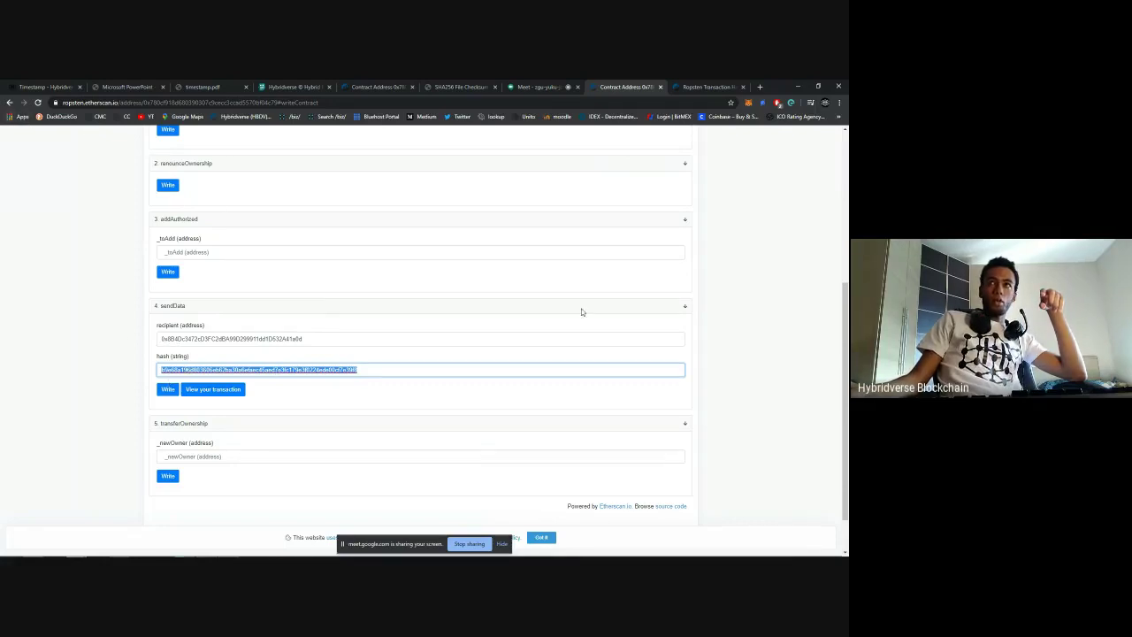
Step: Open the transaction's event logs on Etherscan, then select and copy the recorded dataHash value
click(707, 87)
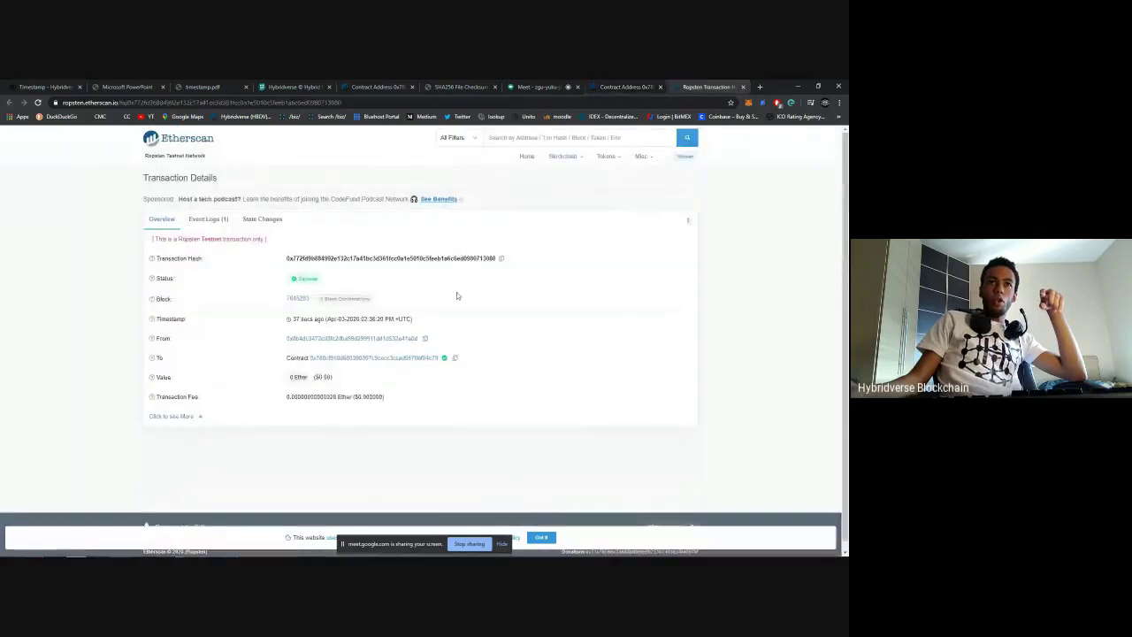
click(205, 221)
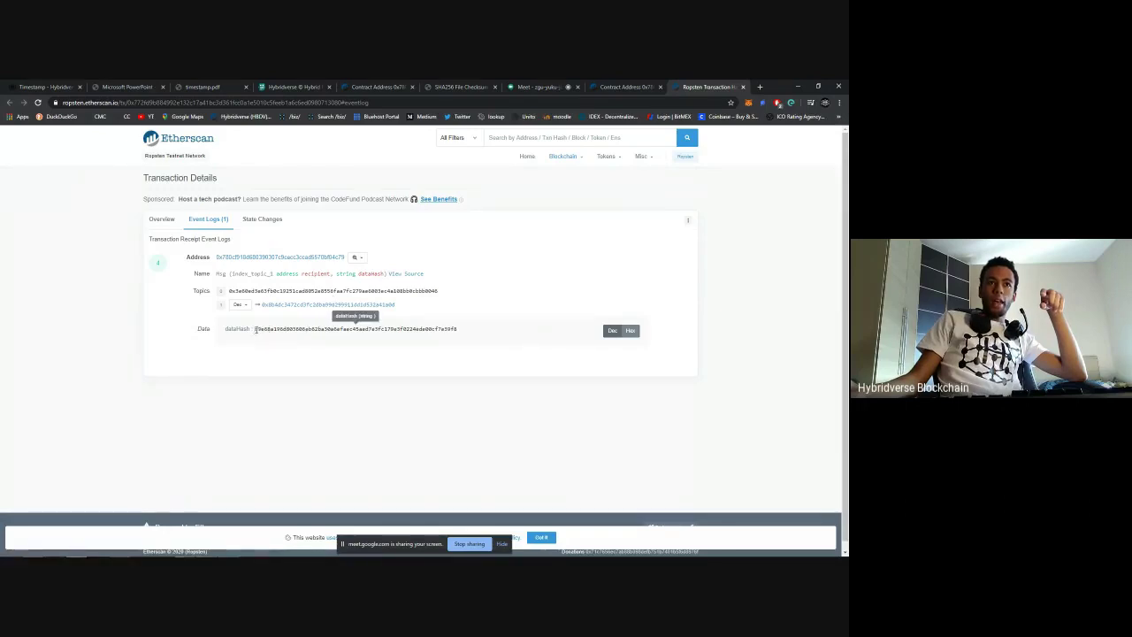
double_click(351, 328)
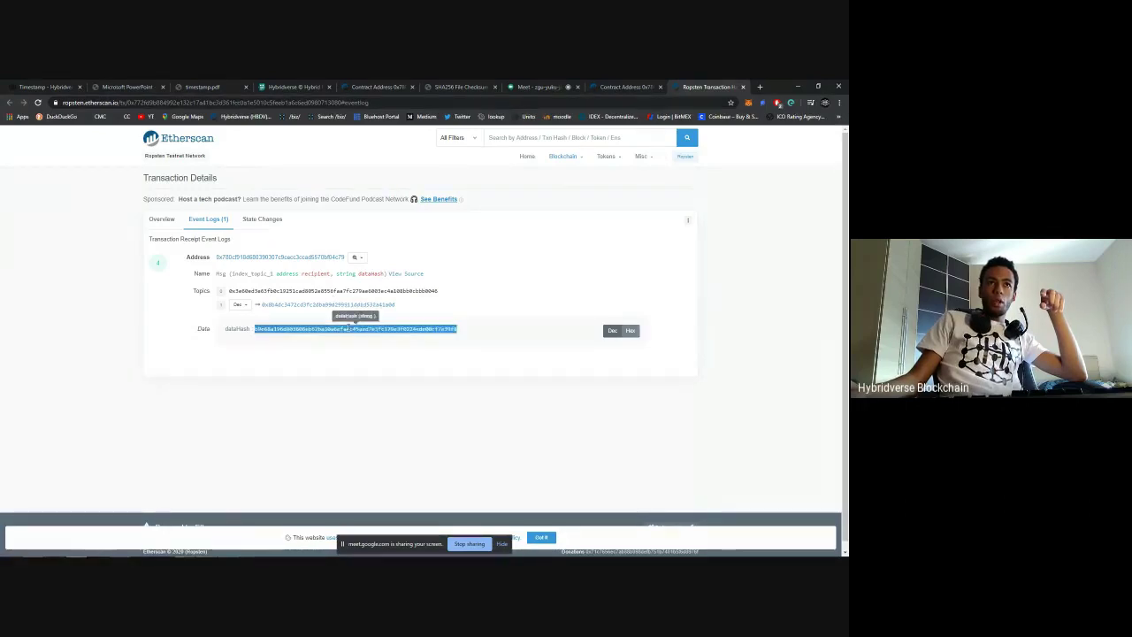
right_click(442, 328)
click(460, 335)
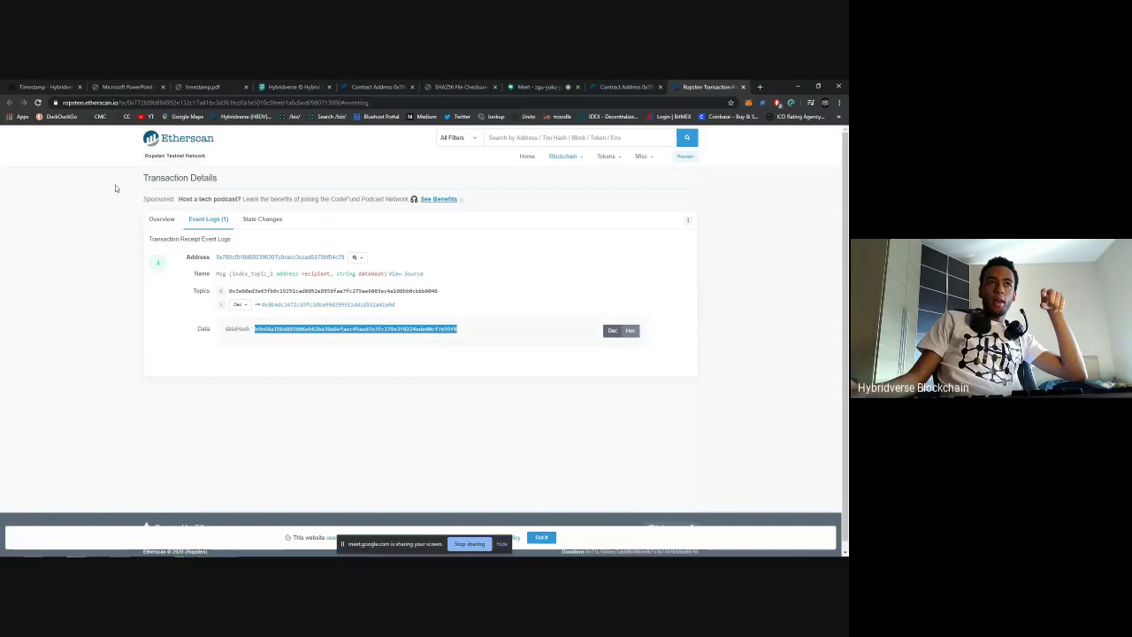
Step: Return to the transaction's overview and highlight the time of day in its timestamp
click(162, 219)
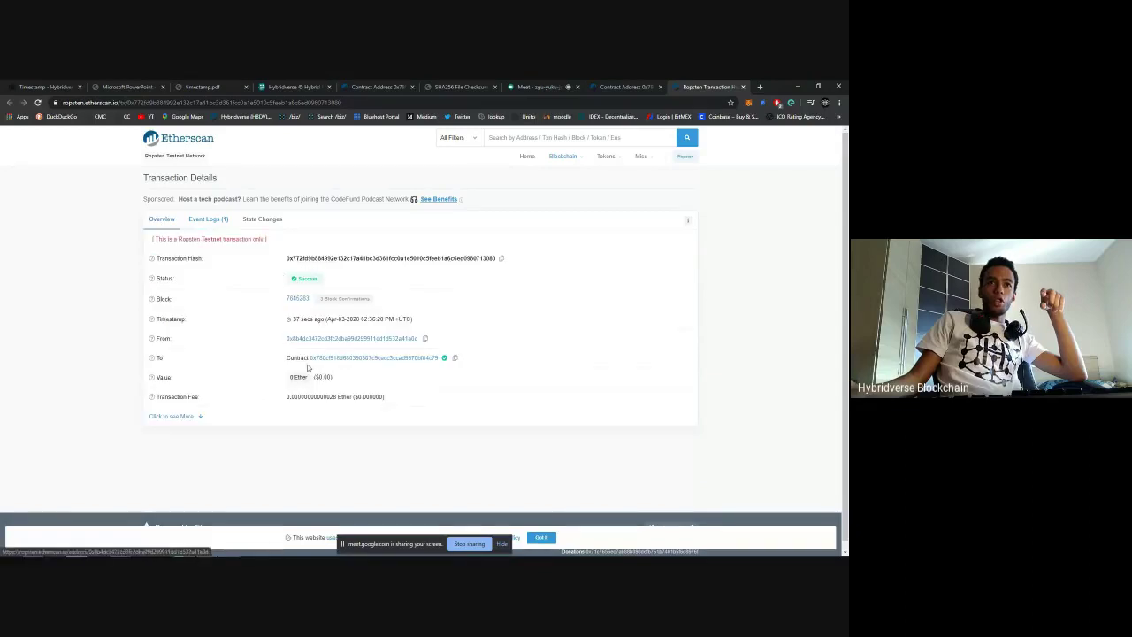
drag(361, 318, 386, 318)
click(382, 318)
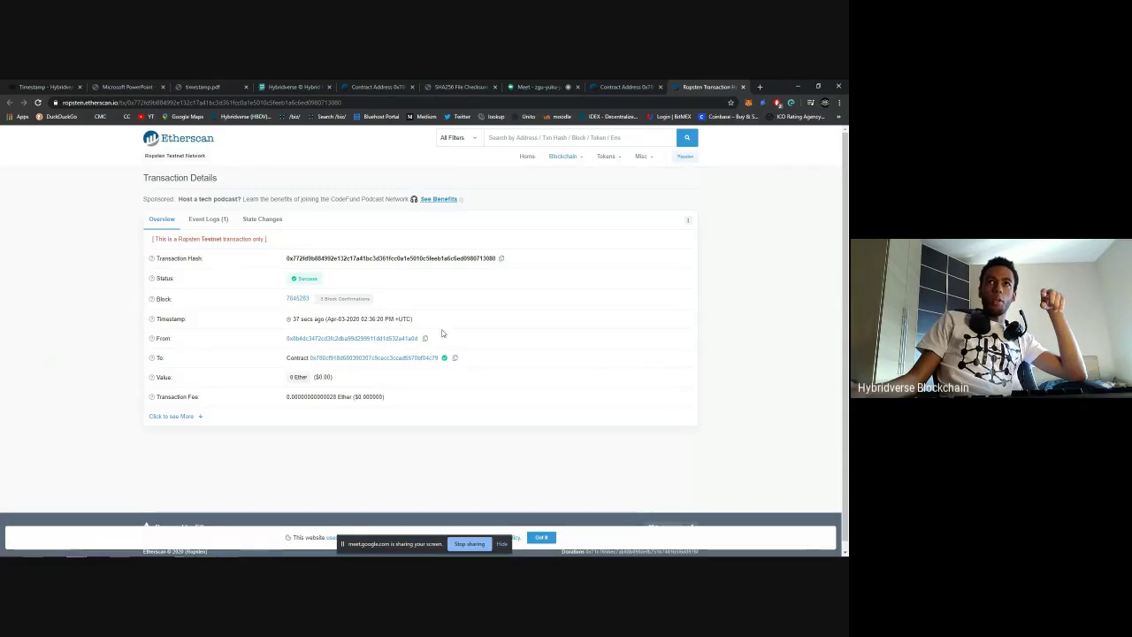
Step: Paste the copied dataHash on a new line under the PDF's hash in the SHA256 File Checksum output and select it for comparison
click(625, 87)
click(539, 87)
click(460, 86)
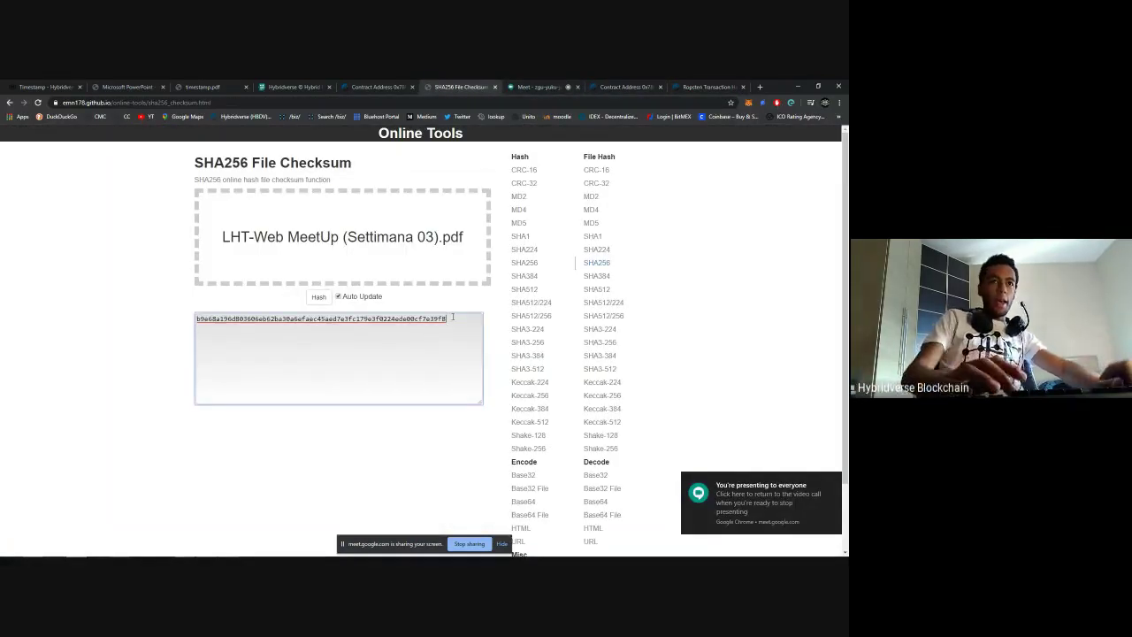
key(ctrl+v)
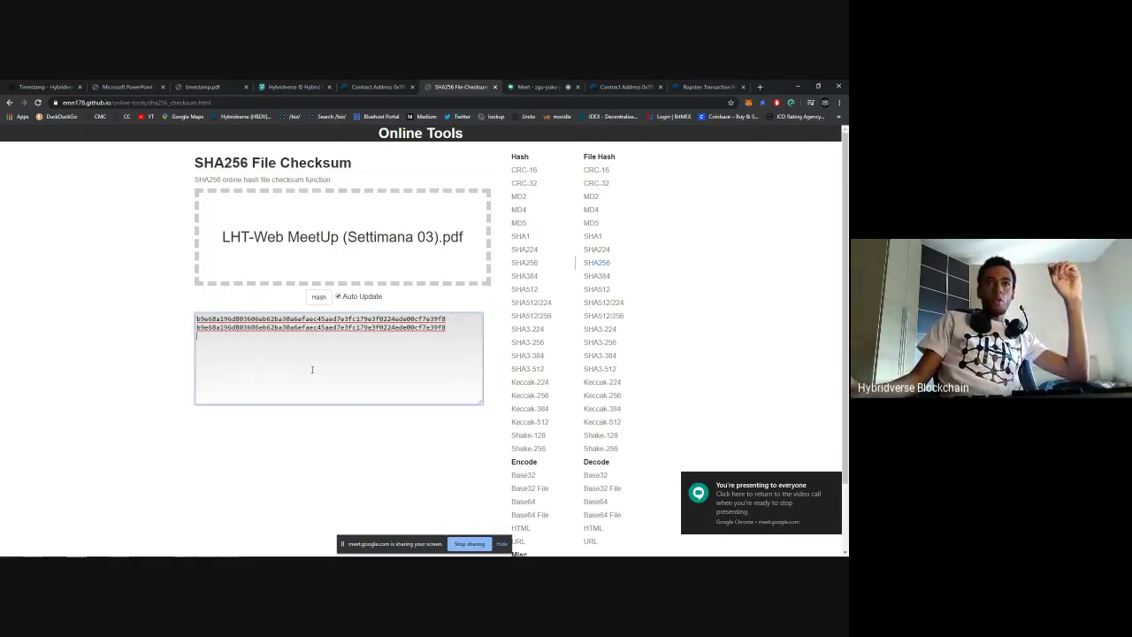
drag(449, 326, 177, 331)
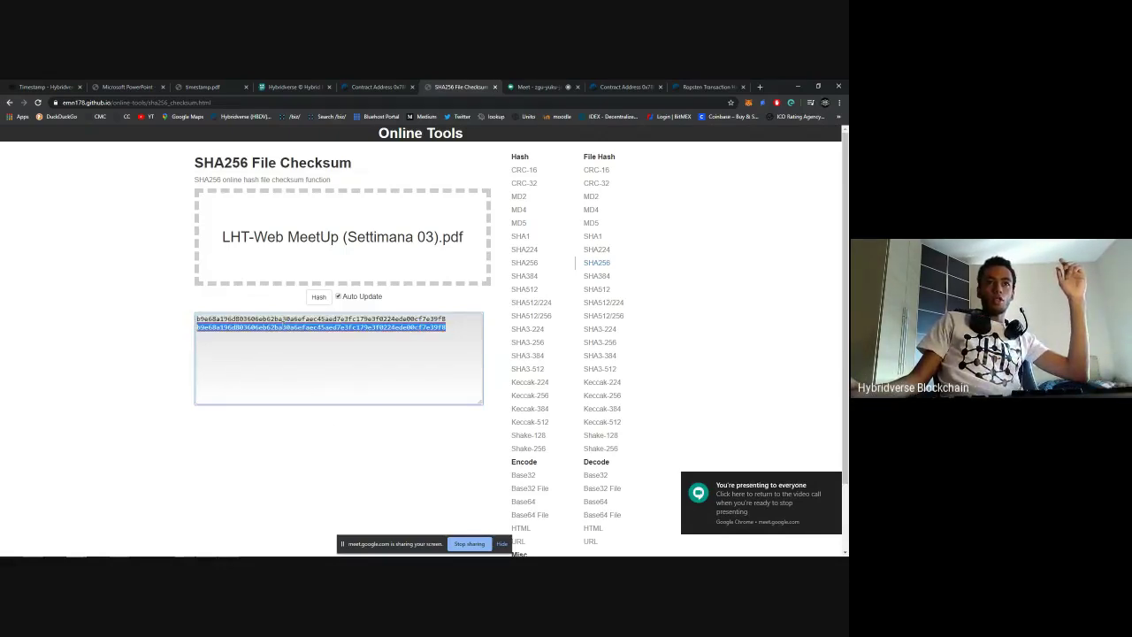
Step: Return to the Ropsten transaction details and highlight the date and time in parentheses in the timestamp
click(704, 84)
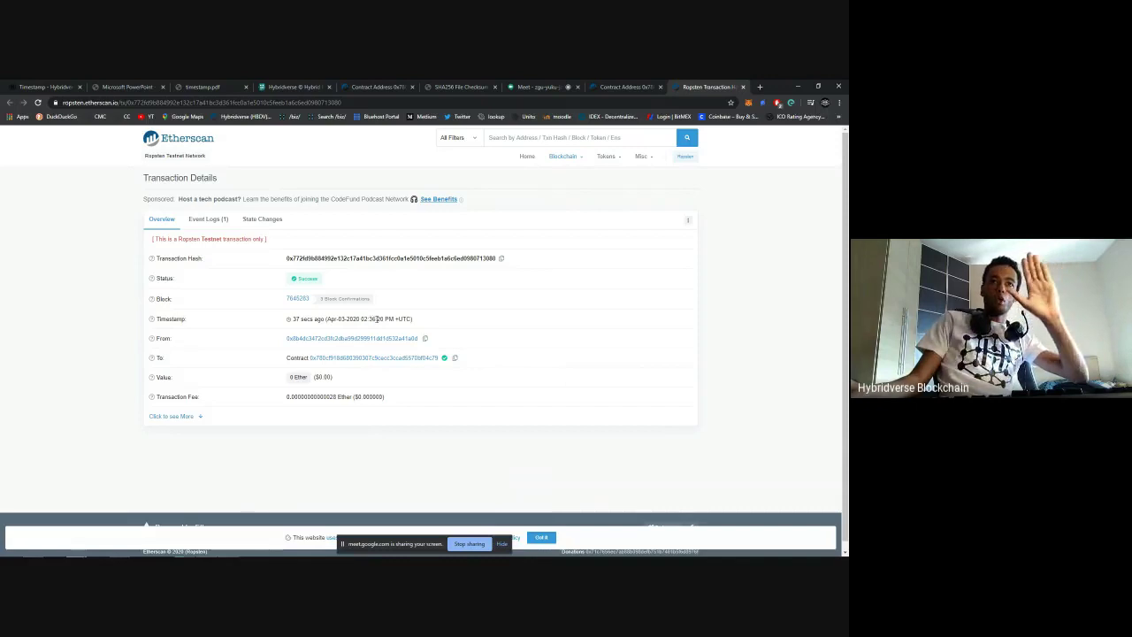
drag(325, 319, 412, 318)
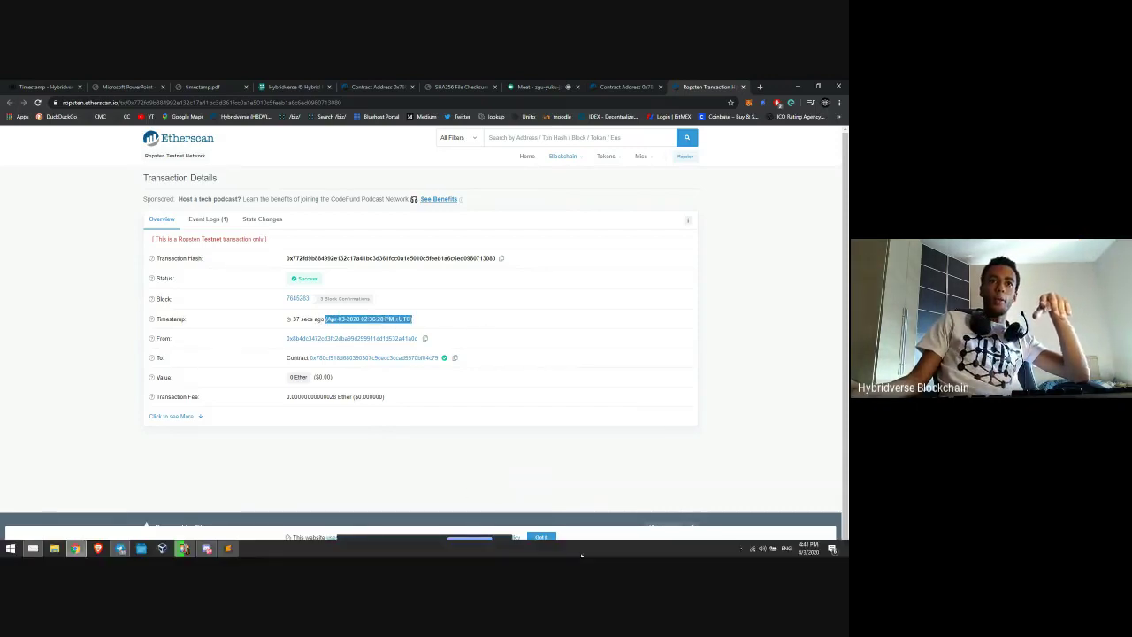
click(534, 376)
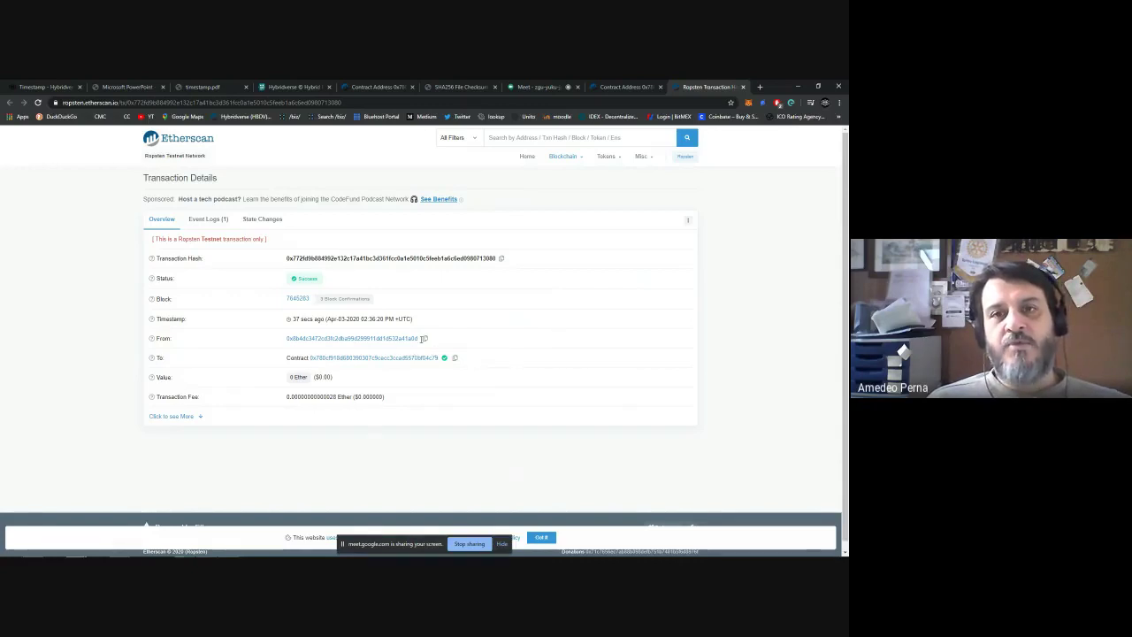
Step: Highlight the transaction's full timestamp value, including both the elapsed time and the UTC date
drag(423, 339, 341, 347)
click(263, 331)
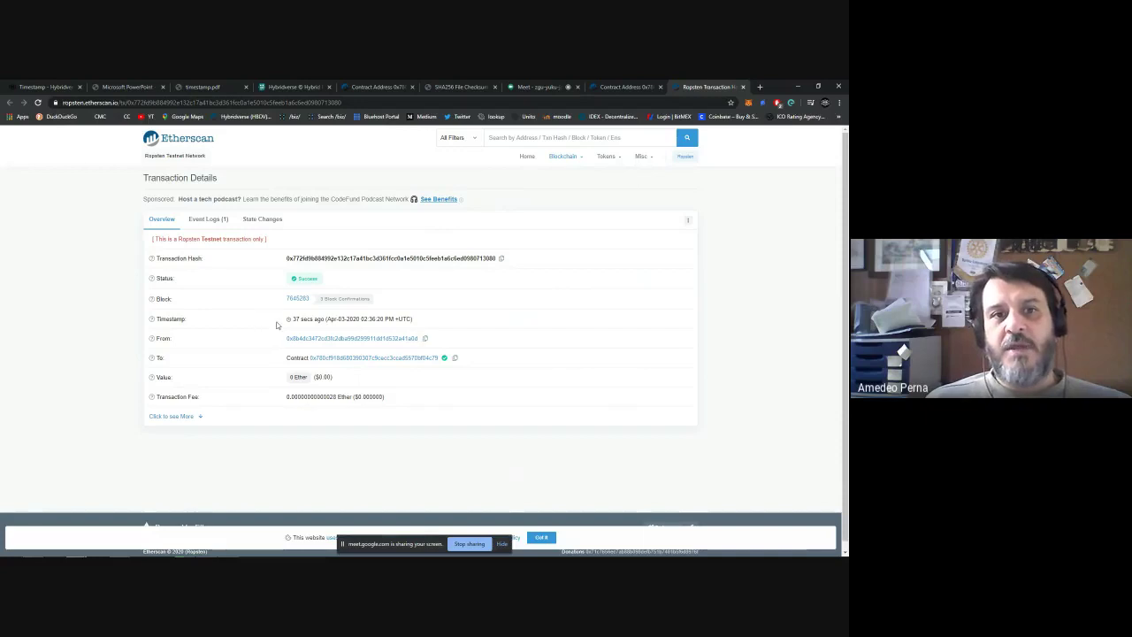
drag(294, 317, 493, 321)
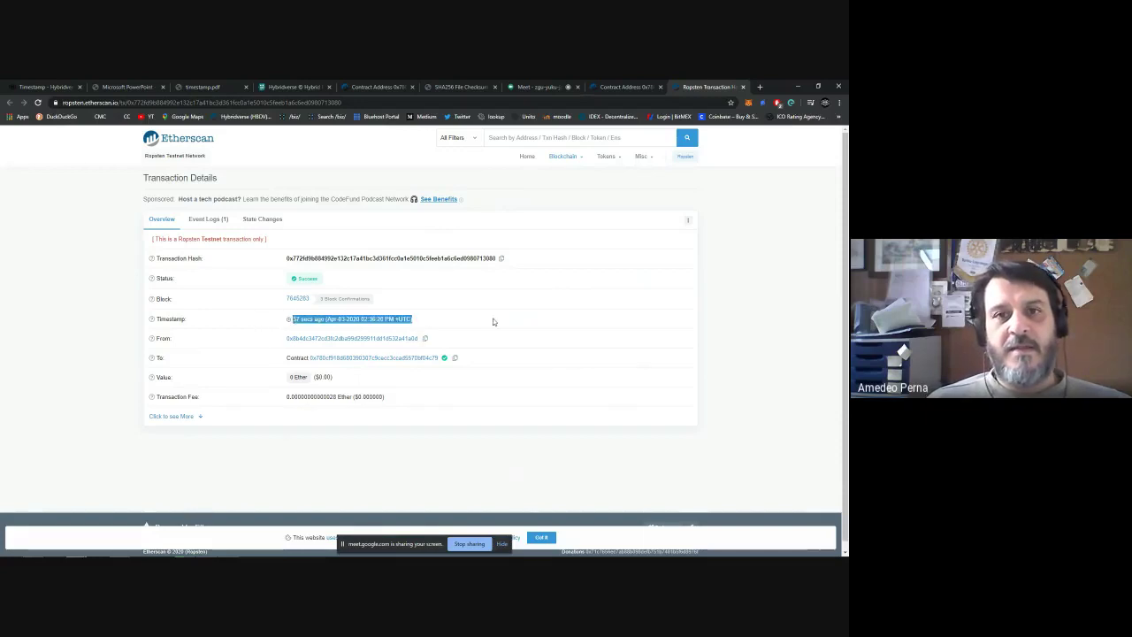
click(466, 330)
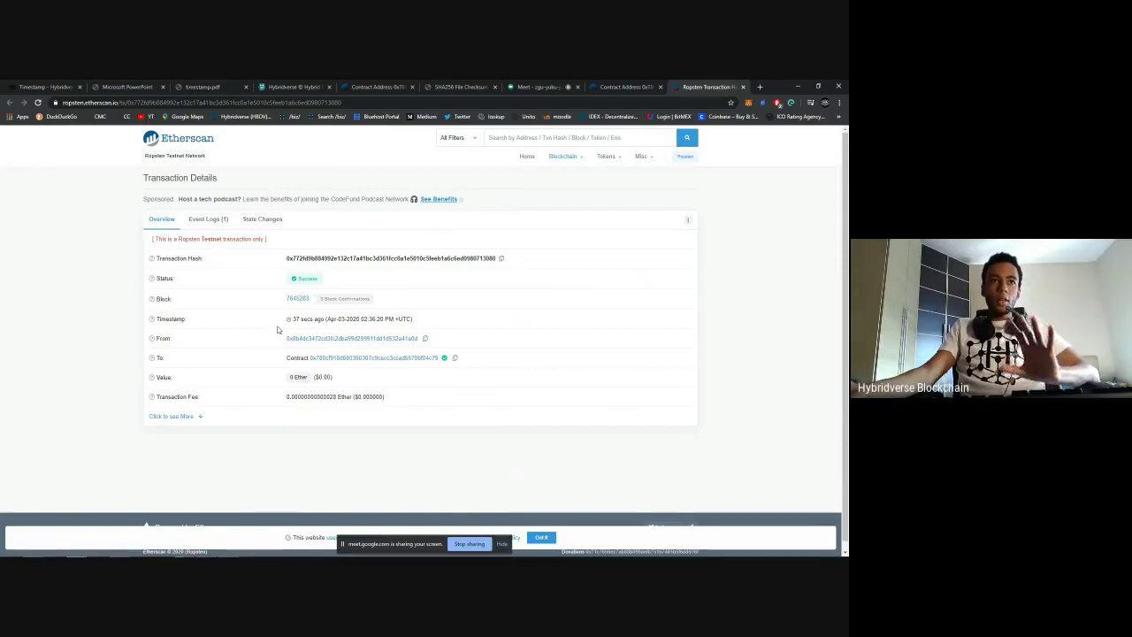
double_click(177, 320)
drag(293, 318, 531, 318)
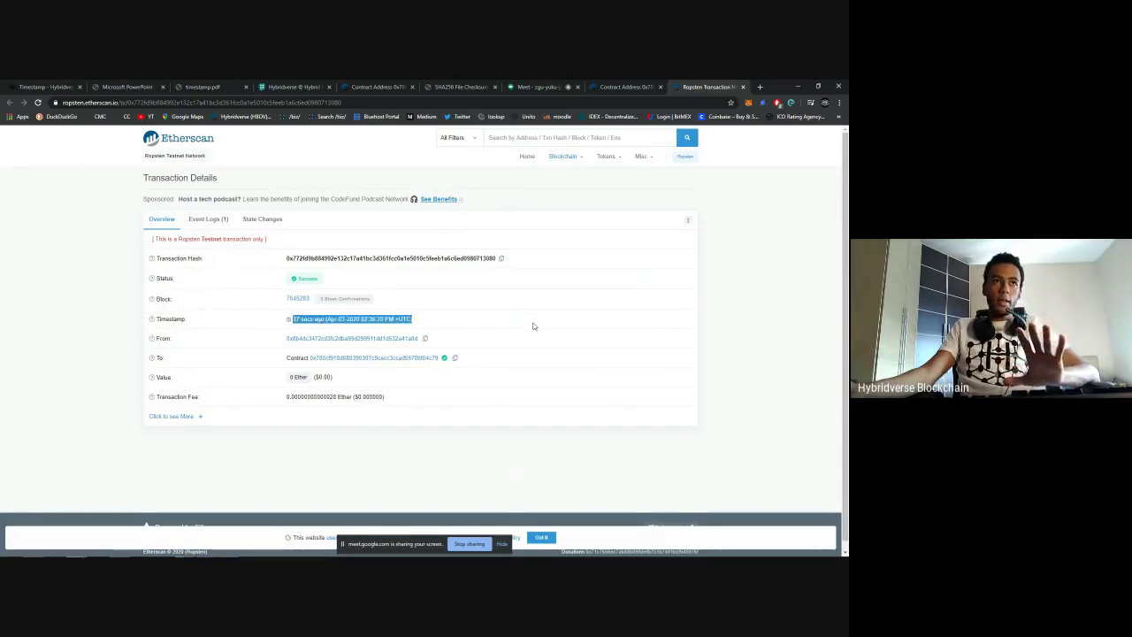
Step: Open the event logs, highlight the recorded dataHash value, and go back to the transaction's overview
click(214, 219)
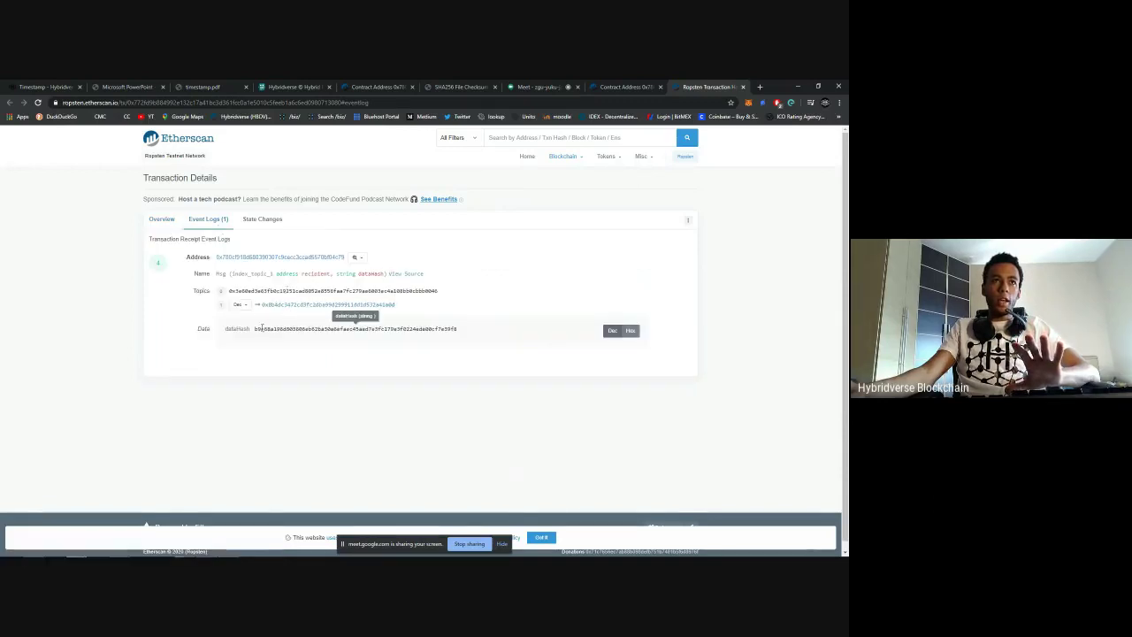
double_click(408, 329)
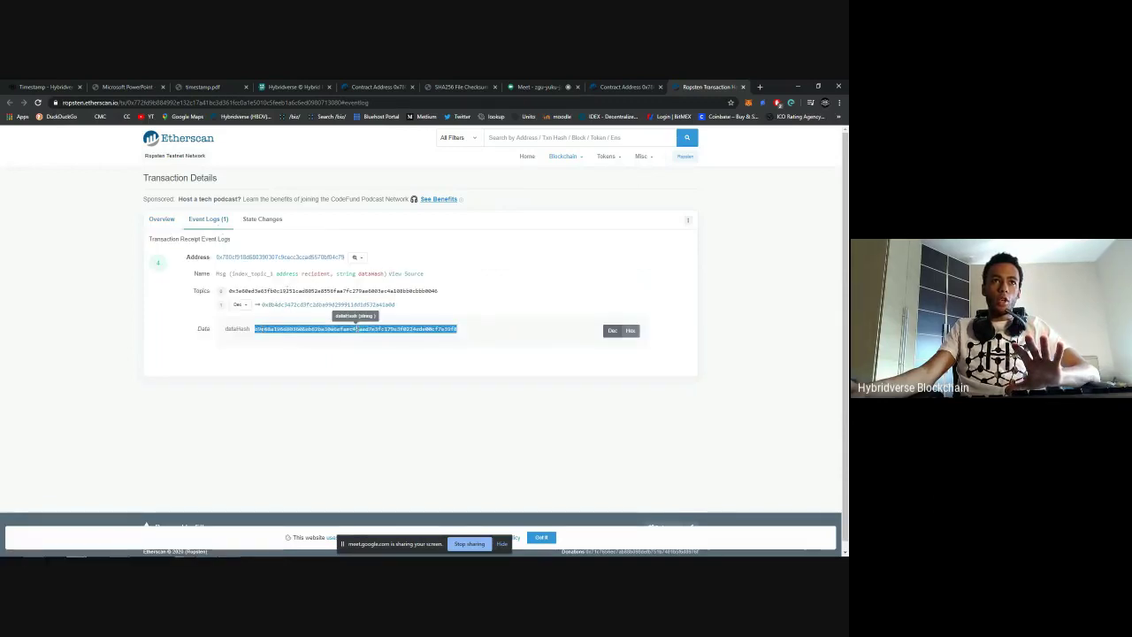
click(159, 219)
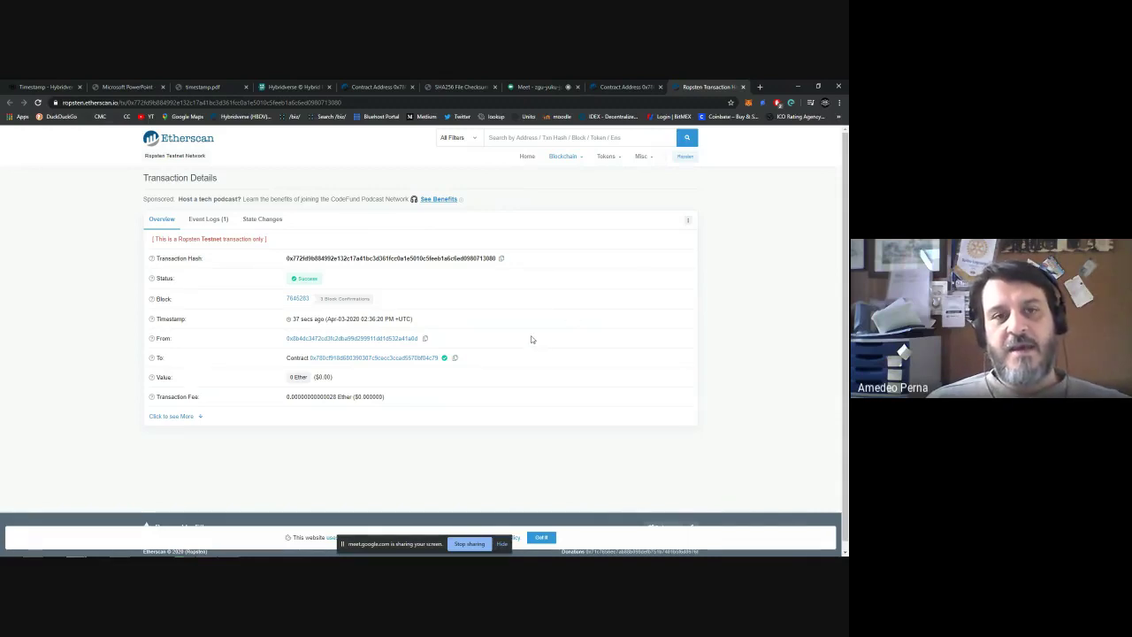
Step: Examine the Validate, Verify, Automate and Business features sections of the Hybridverse Data Timestamp page
click(39, 86)
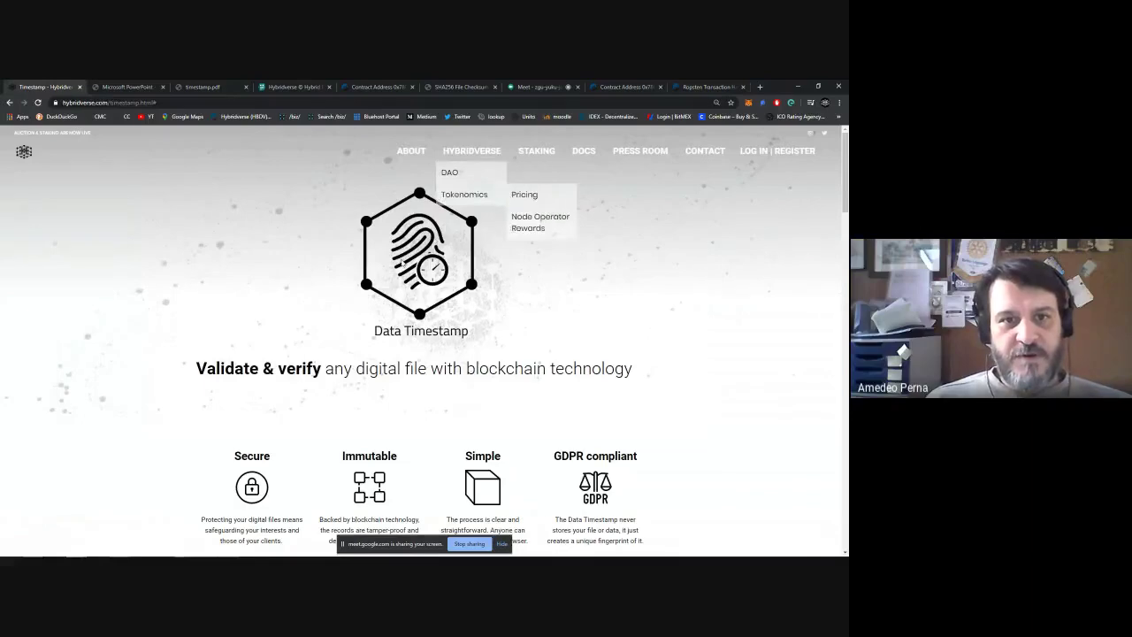
scroll(403, 264, down, 5)
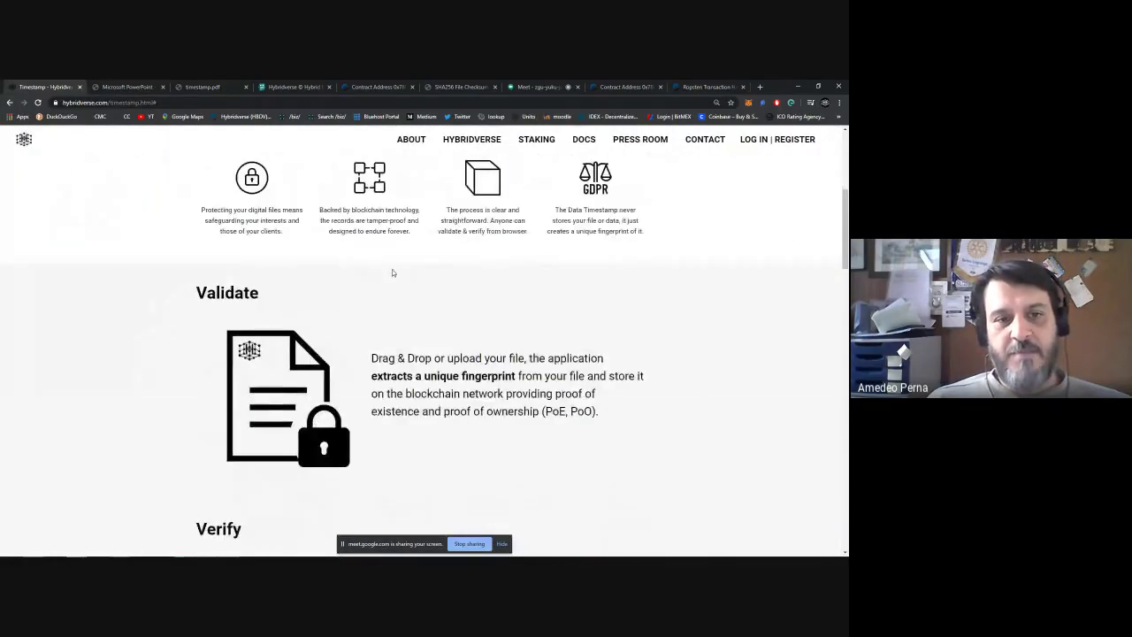
scroll(396, 274, down, 5)
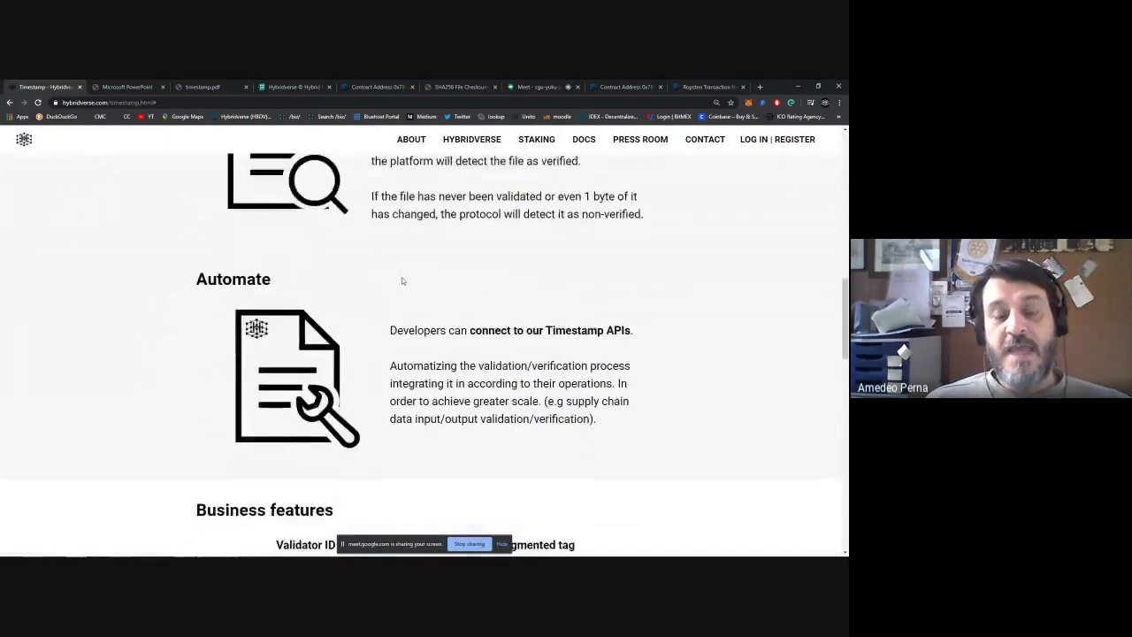
scroll(402, 280, down, 4)
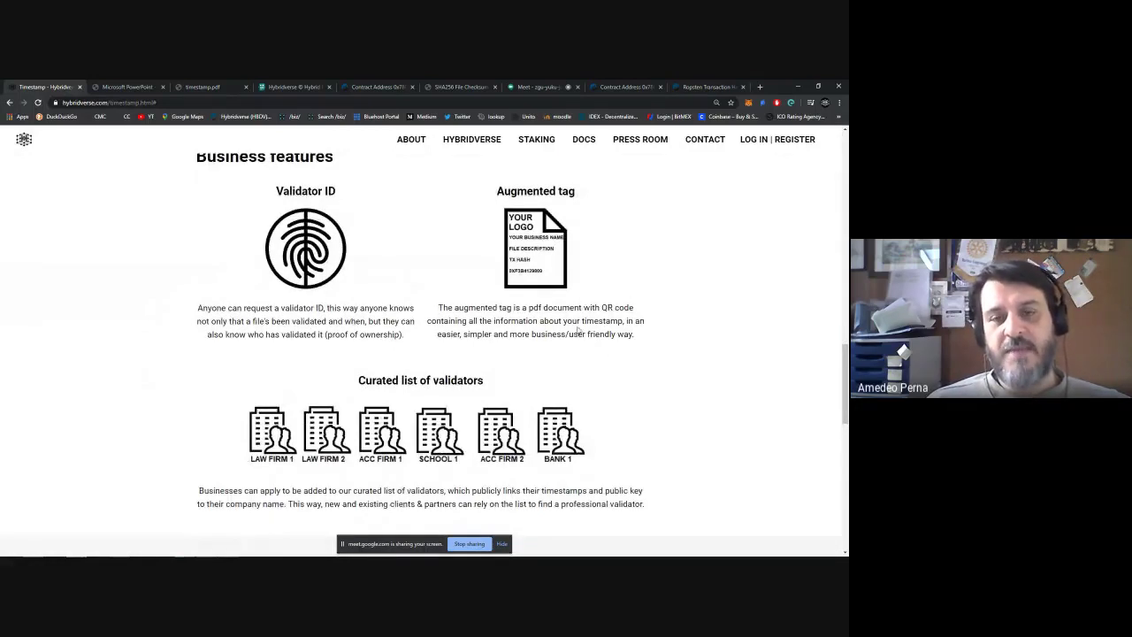
scroll(250, 186, up, 1)
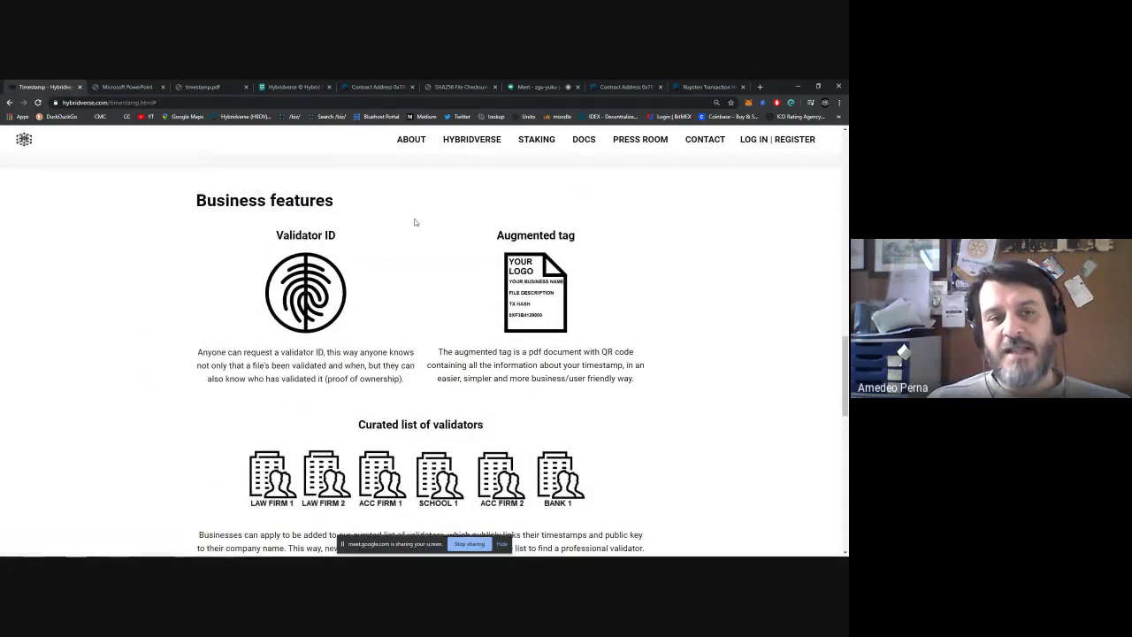
scroll(415, 223, up, 3)
scroll(410, 233, down, 2)
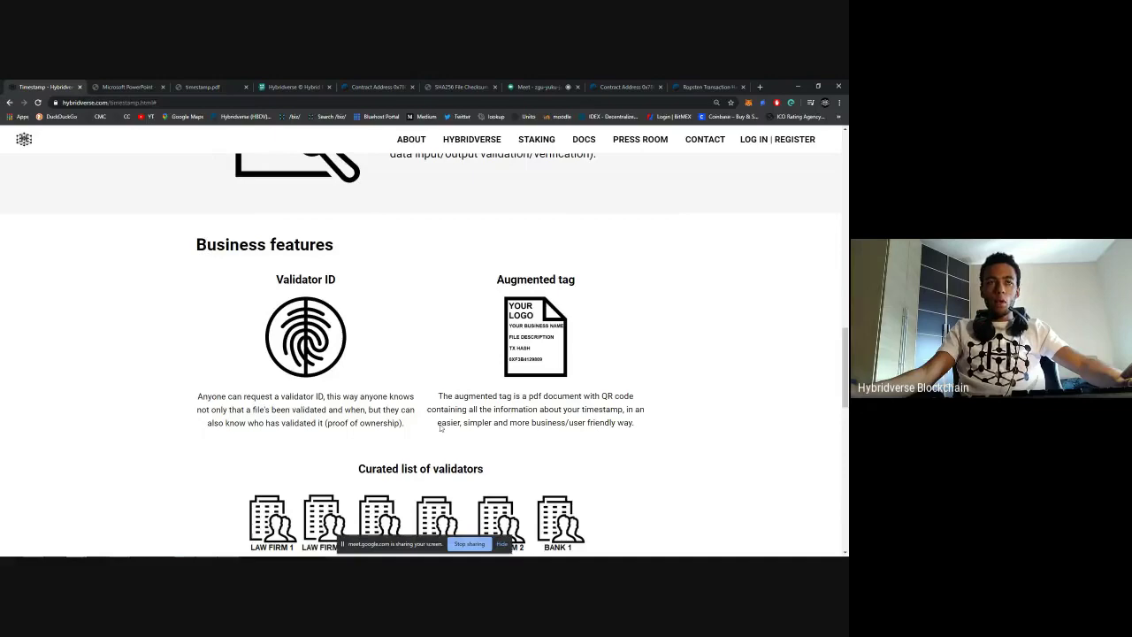
scroll(443, 394, up, 5)
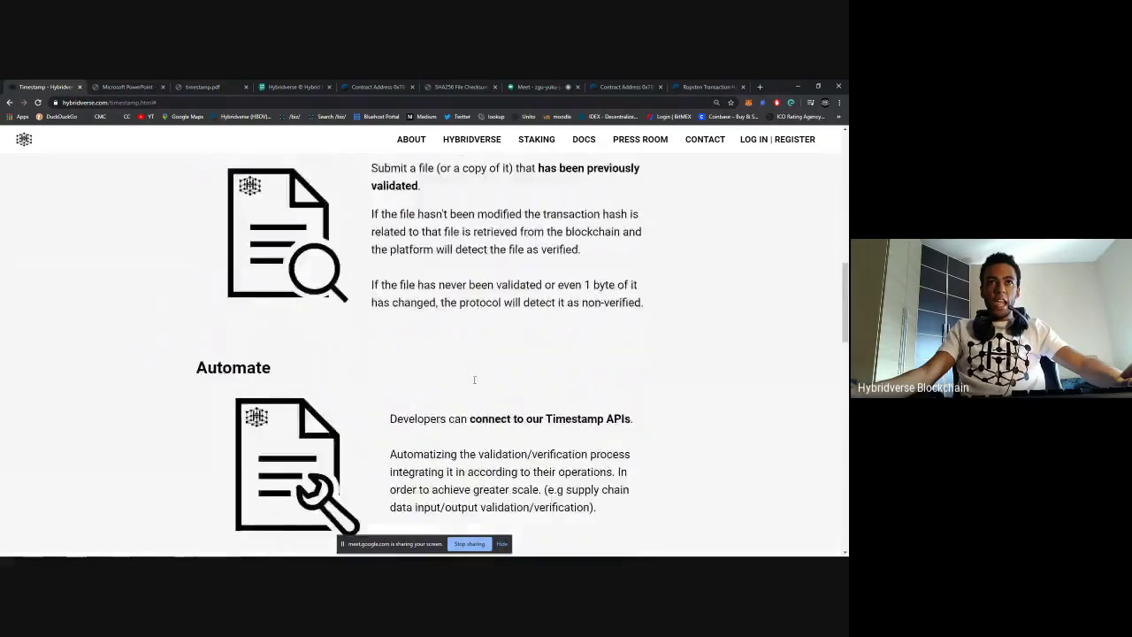
scroll(473, 380, down, 2)
scroll(476, 378, down, 5)
scroll(477, 376, up, 3)
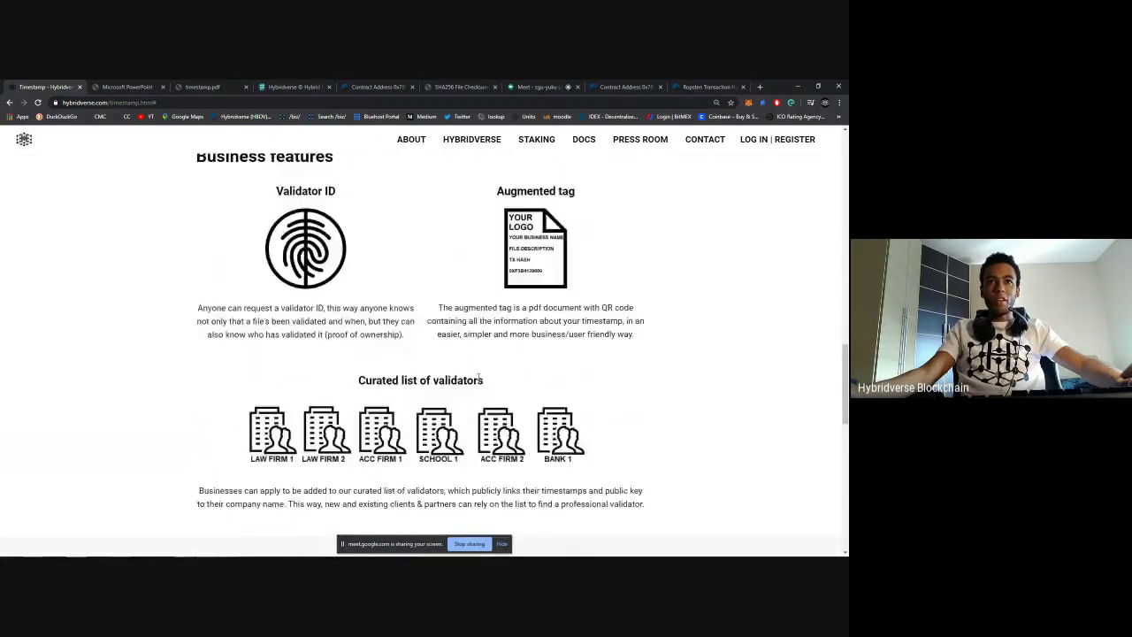
scroll(479, 379, up, 3)
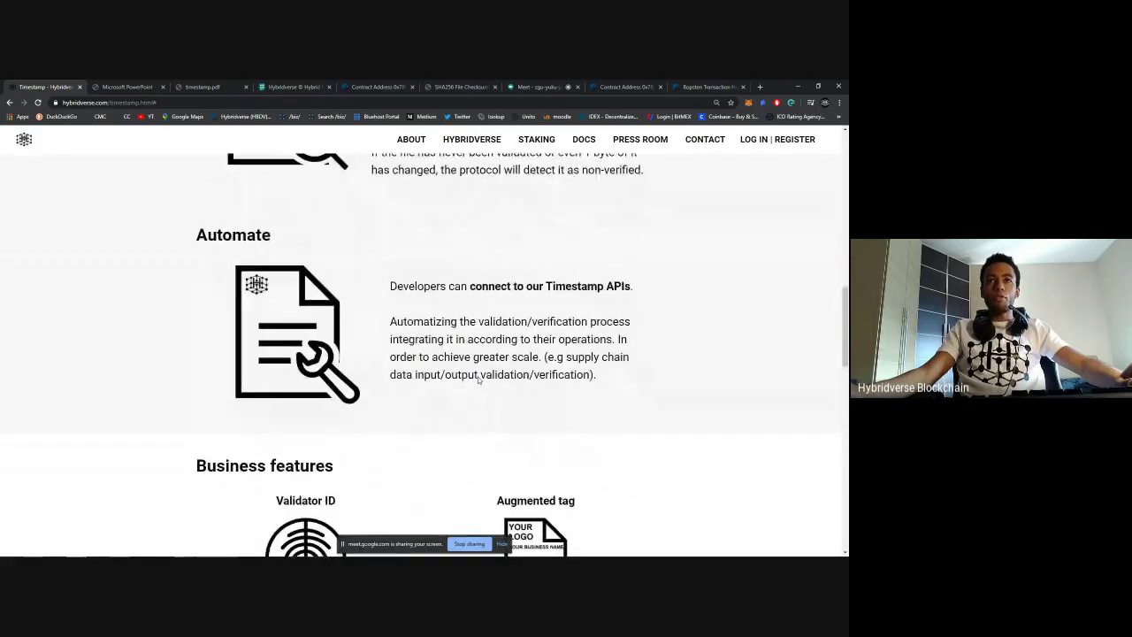